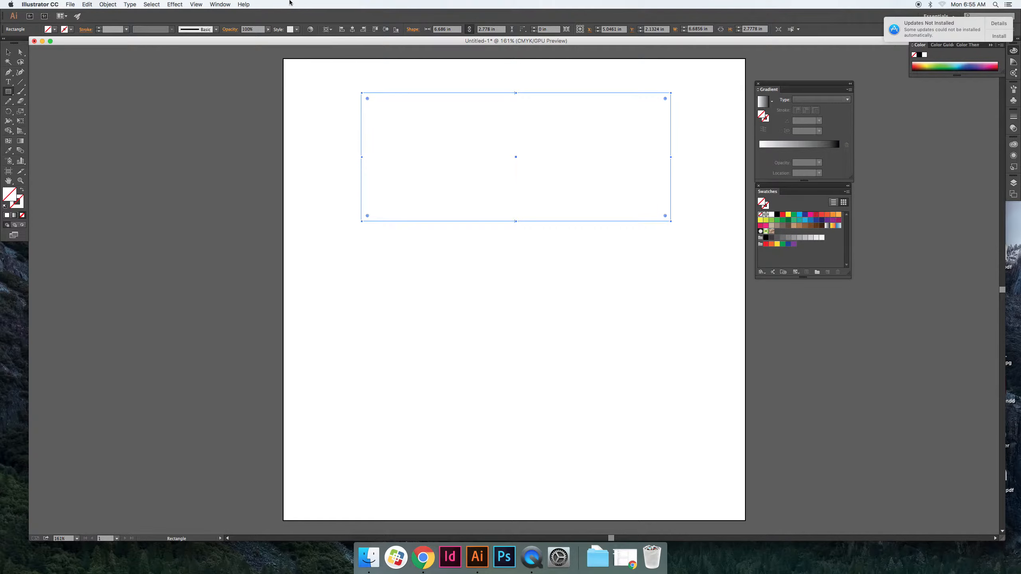
Step: Apply a Linear gradient fill to the selected rectangle
{"action": "left_click", "coordinate": [19, 143]}
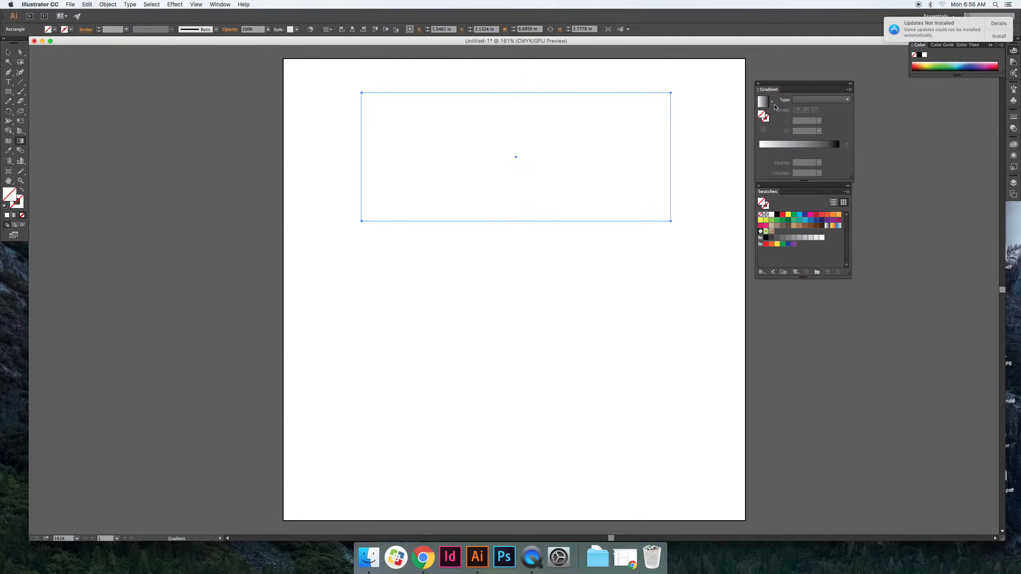
{"action": "left_click", "coordinate": [831, 101]}
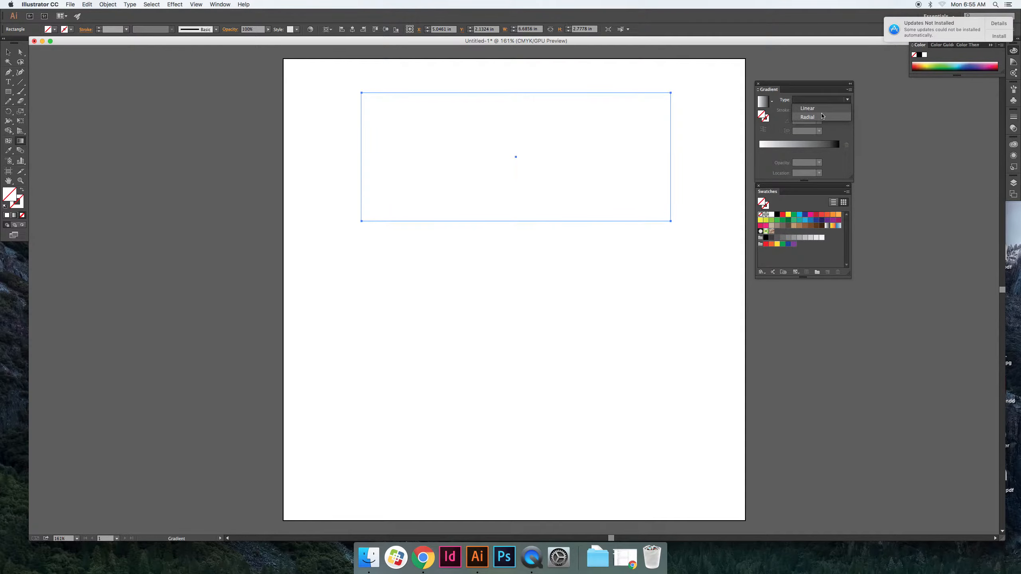
{"action": "left_click", "coordinate": [819, 109]}
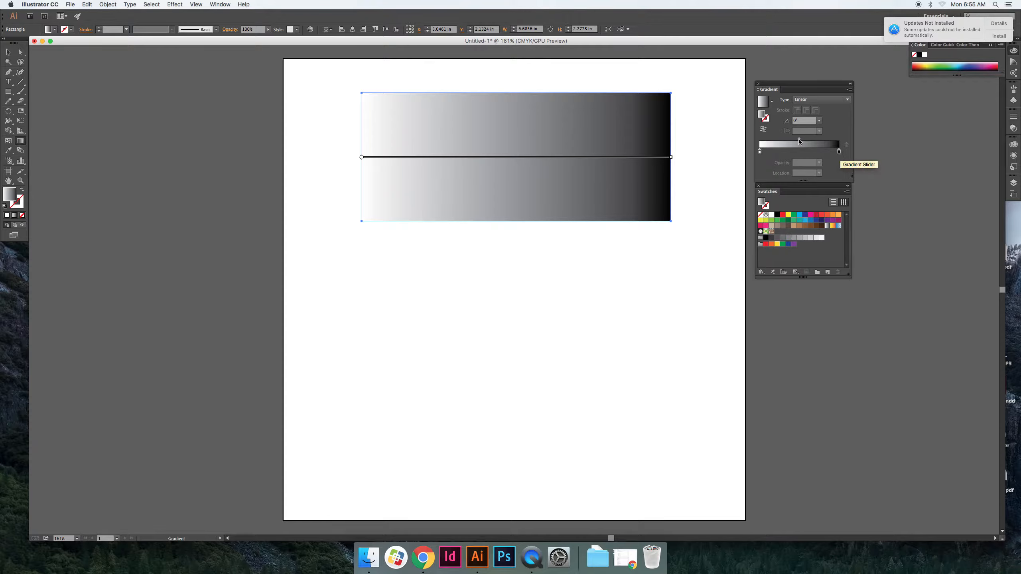
Step: Reverse the rectangle's linear gradient so it runs from black to white
{"action": "mouse_move", "coordinate": [798, 138]}
{"action": "left_mouse_down"}
{"action": "mouse_move", "coordinate": [773, 141]}
{"action": "mouse_move", "coordinate": [801, 141]}
{"action": "left_mouse_up"}
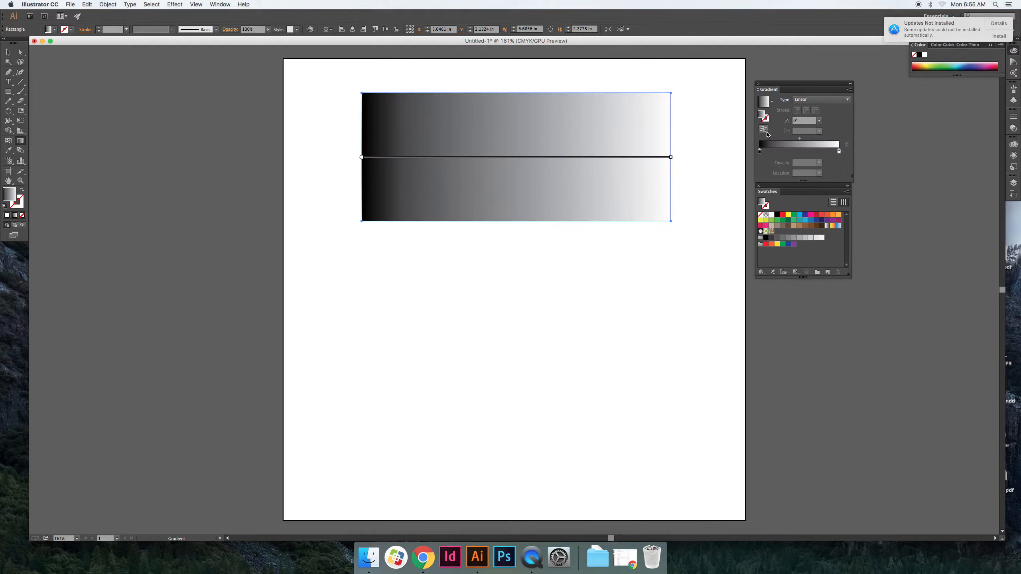
{"action": "left_click", "coordinate": [763, 130]}
{"action": "left_click", "coordinate": [763, 130]}
{"action": "left_click", "coordinate": [763, 130]}
Step: Try an extra middle color stop, remove it, and try a Radial gradient drawn diagonally from the rectangle's upper-left to lower-right corner
{"action": "left_click", "coordinate": [801, 153]}
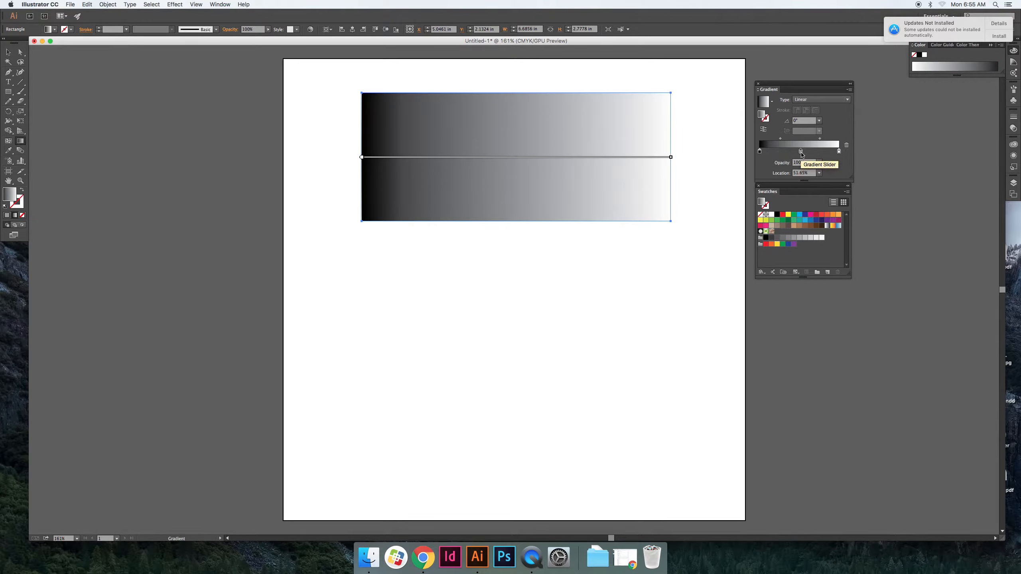
{"action": "left_click_drag", "start_coordinate": [801, 153], "coordinate": [802, 165]}
{"action": "left_click", "coordinate": [812, 104]}
{"action": "left_click", "coordinate": [815, 116]}
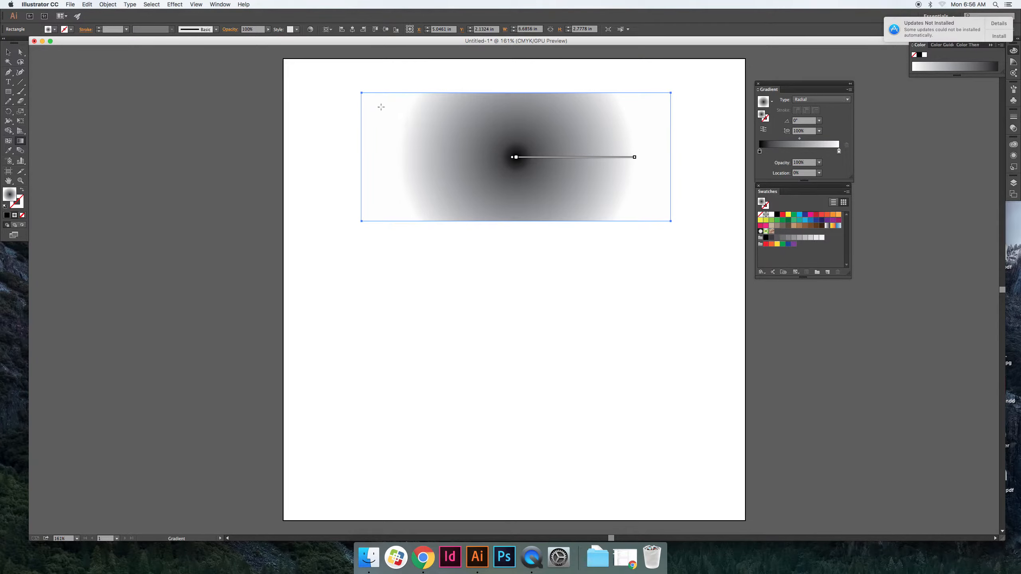
{"action": "left_click_drag", "start_coordinate": [367, 98], "coordinate": [671, 221]}
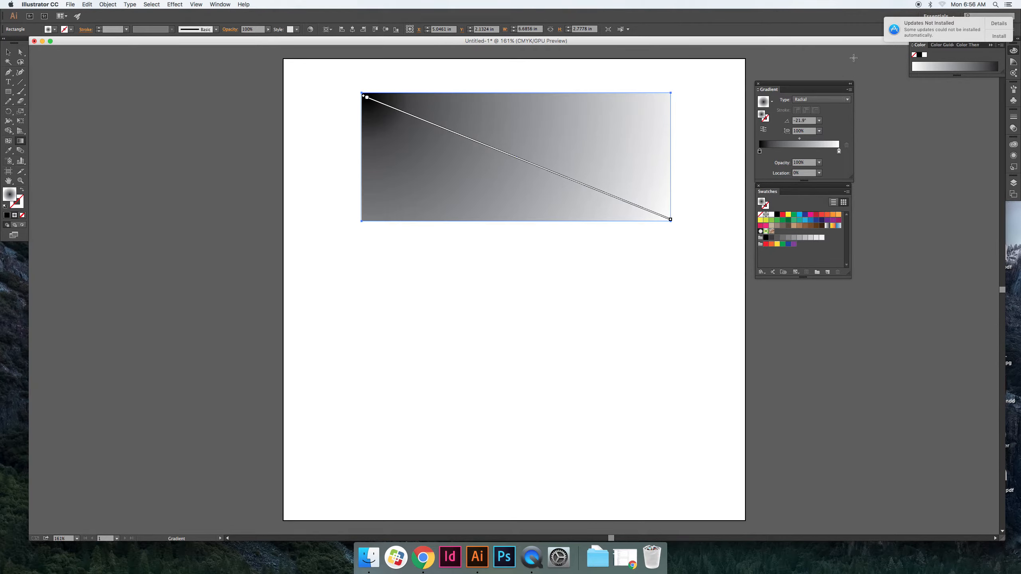
Step: Set the rectangle's gradient type to Linear and draw it vertically from the top edge to the bottom edge
{"action": "left_click", "coordinate": [820, 99]}
{"action": "left_click", "coordinate": [803, 105]}
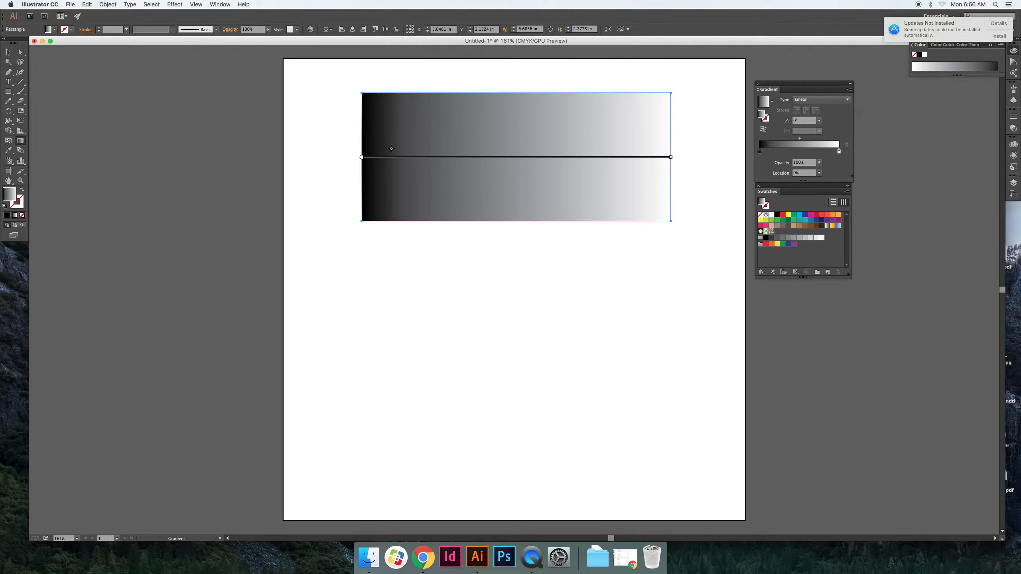
{"action": "left_click_drag", "start_coordinate": [508, 93], "coordinate": [508, 221]}
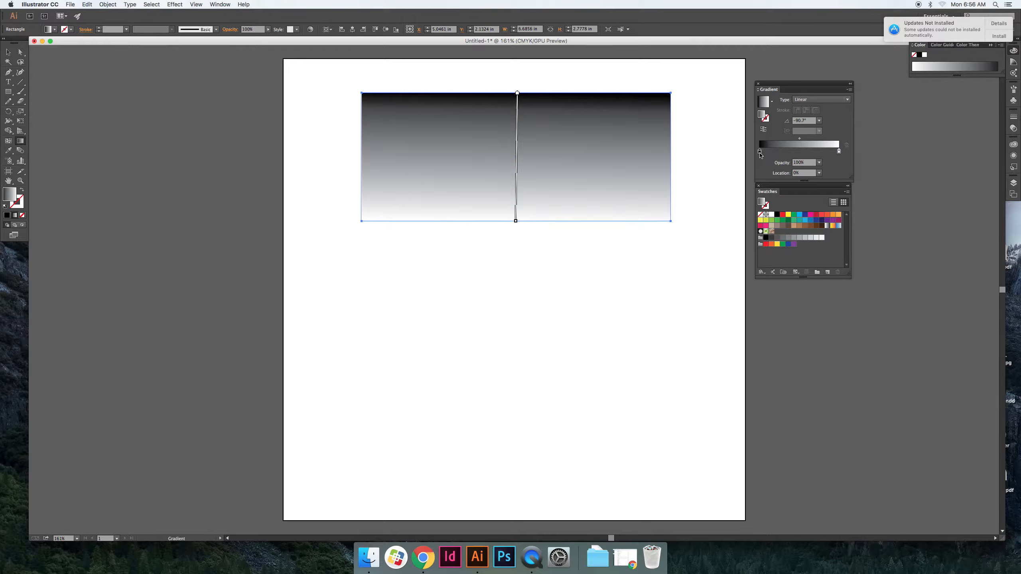
Step: Switch the black gradient stop's color mode to RGB and assign it the dark blue swatch
{"action": "double_click", "coordinate": [760, 152]}
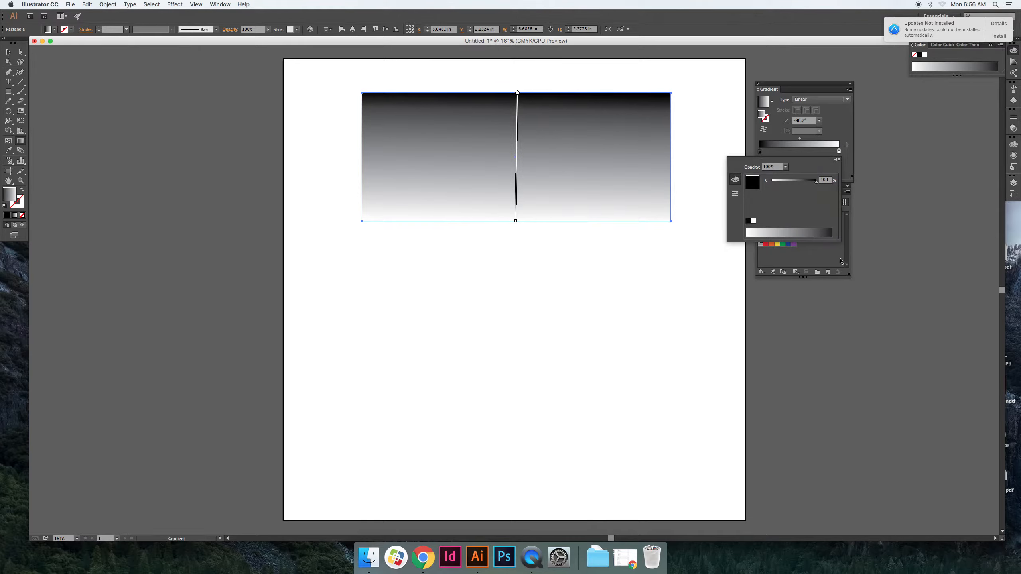
{"action": "left_click", "coordinate": [735, 194]}
{"action": "left_click", "coordinate": [735, 180]}
{"action": "left_click", "coordinate": [837, 160]}
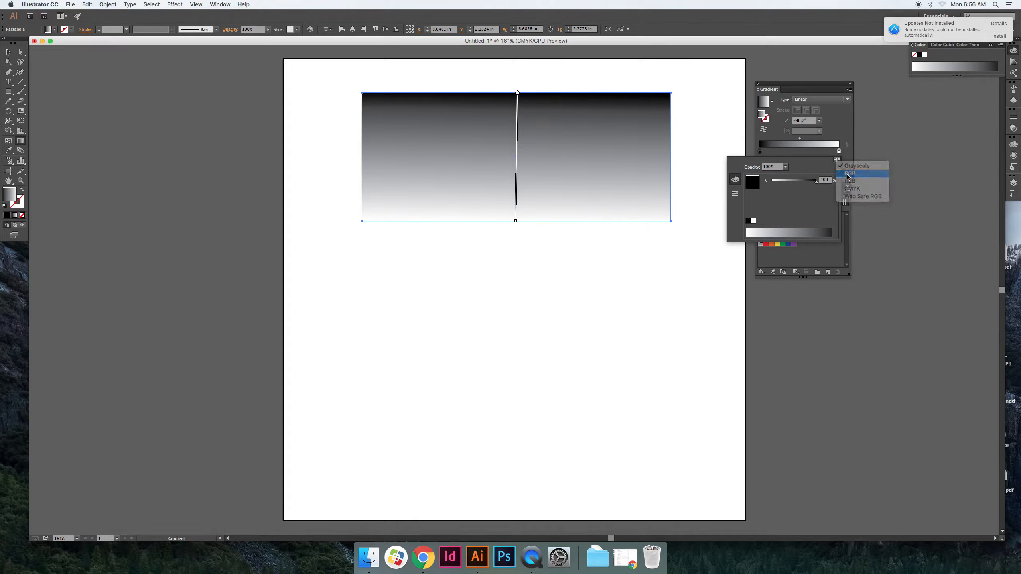
{"action": "left_click", "coordinate": [848, 175]}
{"action": "left_click", "coordinate": [735, 193]}
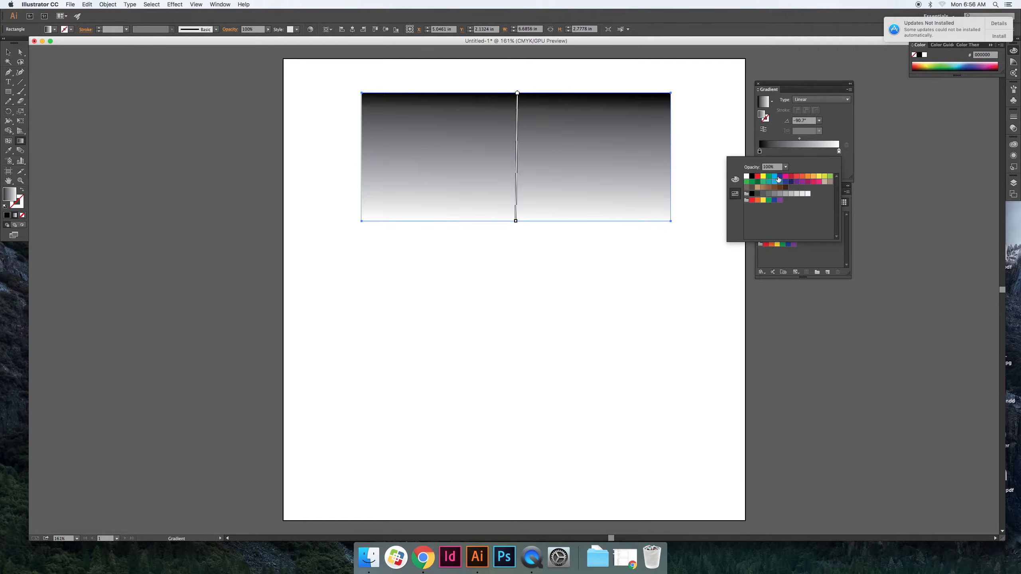
{"action": "left_click", "coordinate": [779, 180]}
Step: Change the white gradient stop to the light blue swatch
{"action": "left_click", "coordinate": [838, 151]}
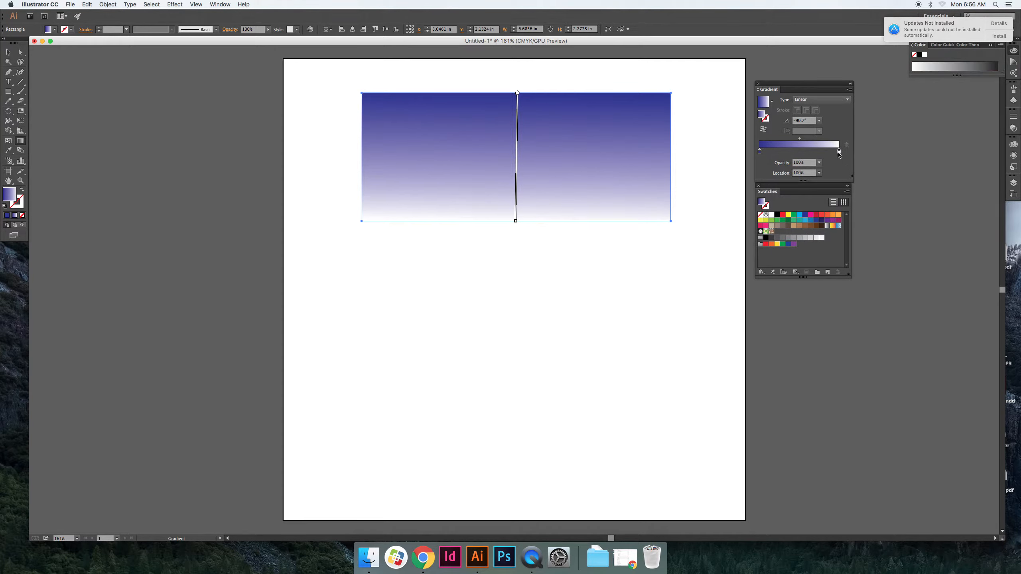
{"action": "double_click", "coordinate": [839, 153]}
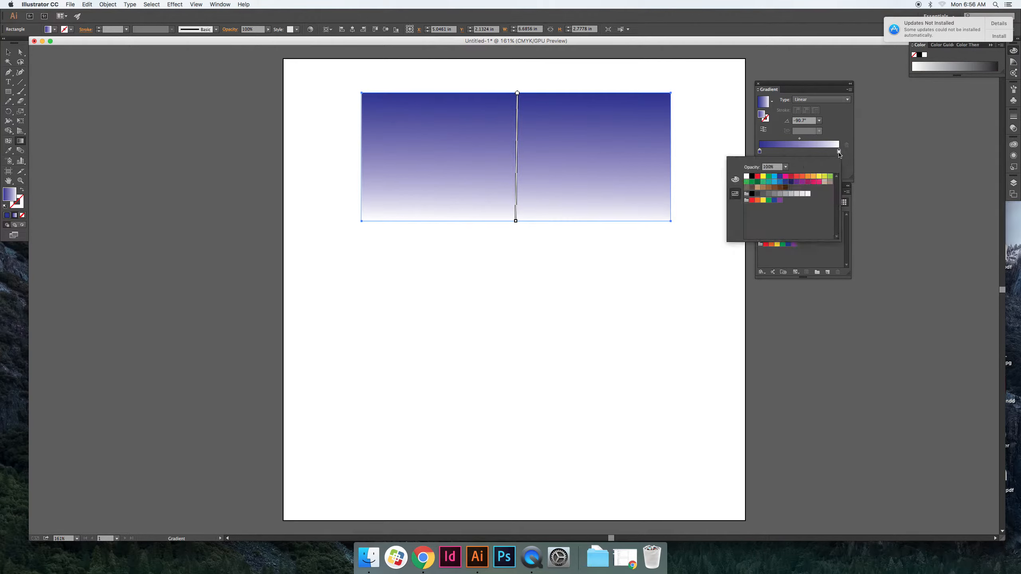
{"action": "left_click", "coordinate": [774, 178]}
{"action": "left_click", "coordinate": [813, 155]}
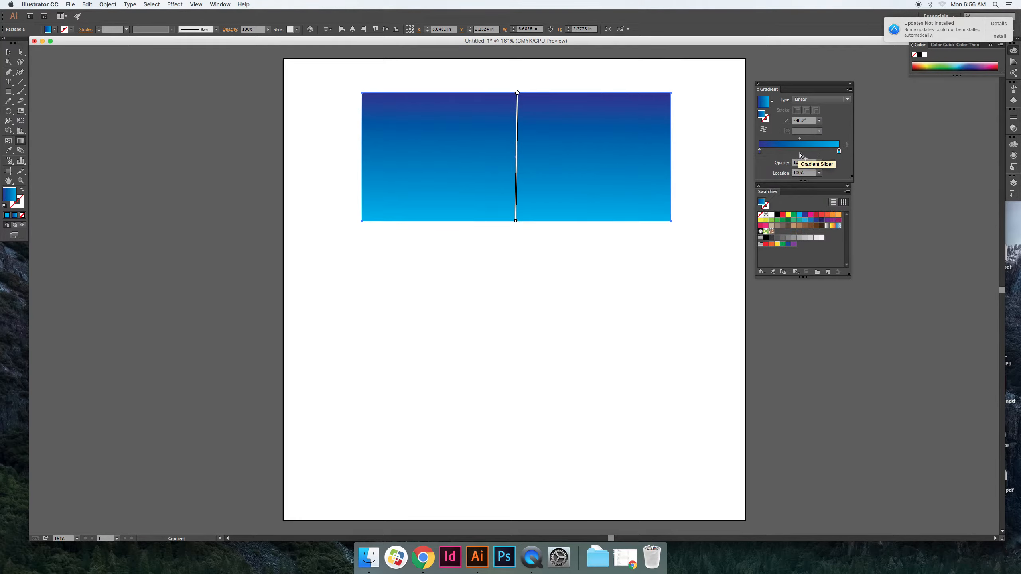
Step: Add a medium blue color stop at about 51% and redraw the gradient diagonally from the rectangle's upper left to its lower right
{"action": "left_click", "coordinate": [800, 153]}
{"action": "double_click", "coordinate": [800, 152]}
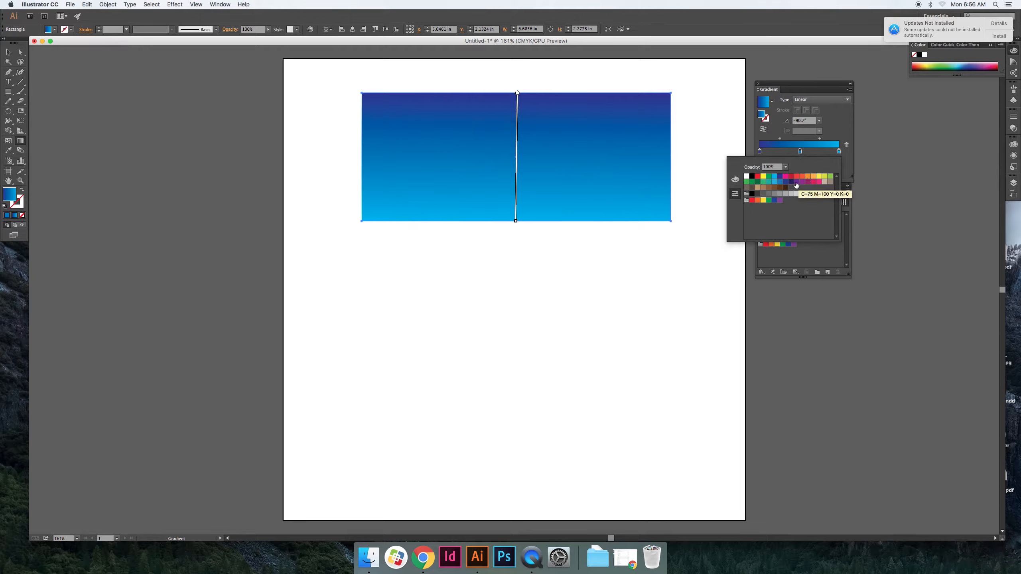
{"action": "left_click", "coordinate": [779, 181]}
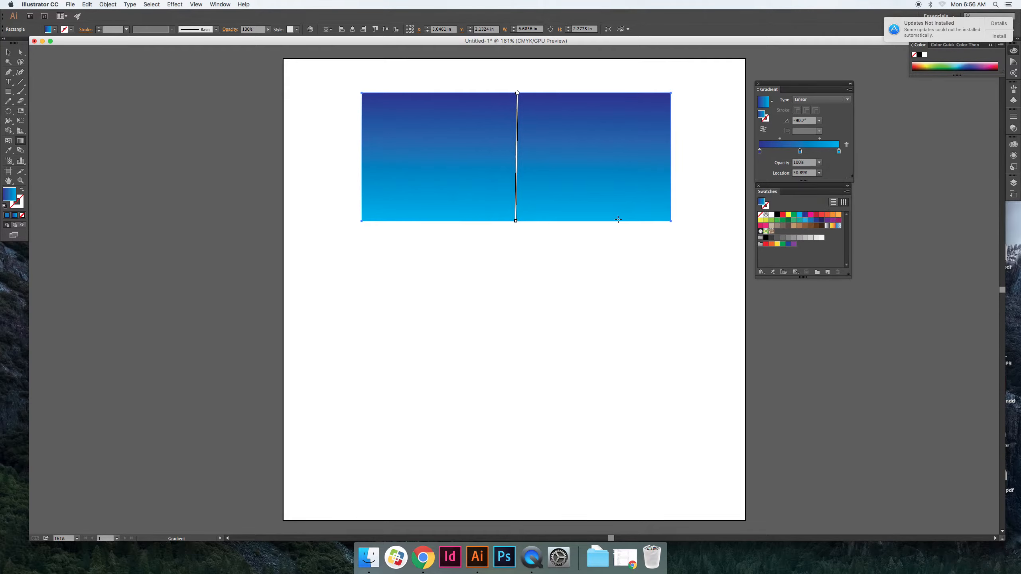
{"action": "left_click_drag", "start_coordinate": [379, 115], "coordinate": [610, 210]}
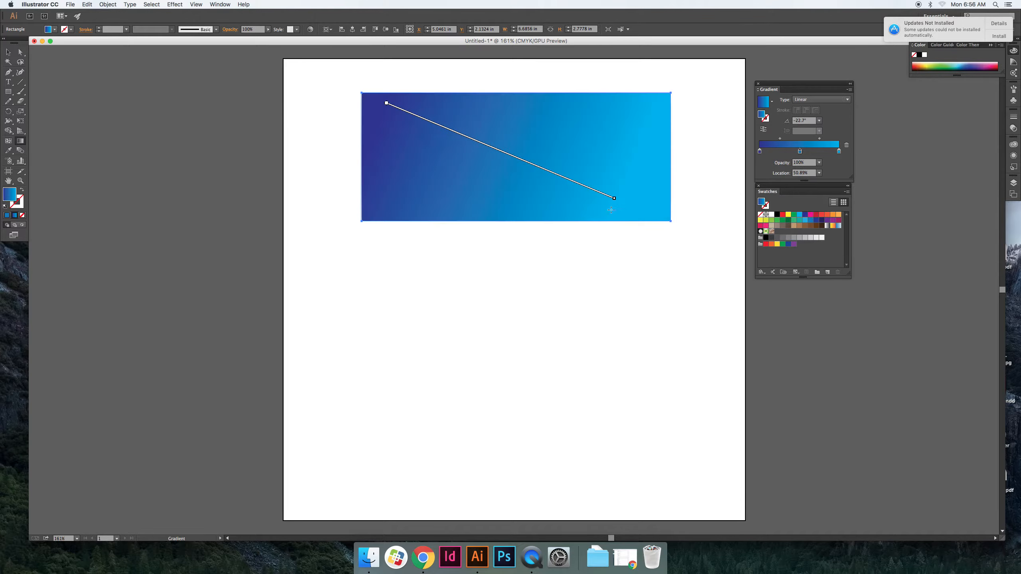
Step: Add the text "Gradient" below the rectangle and scale it up to about 103 pt
{"action": "left_click", "coordinate": [12, 84]}
{"action": "left_click", "coordinate": [419, 329]}
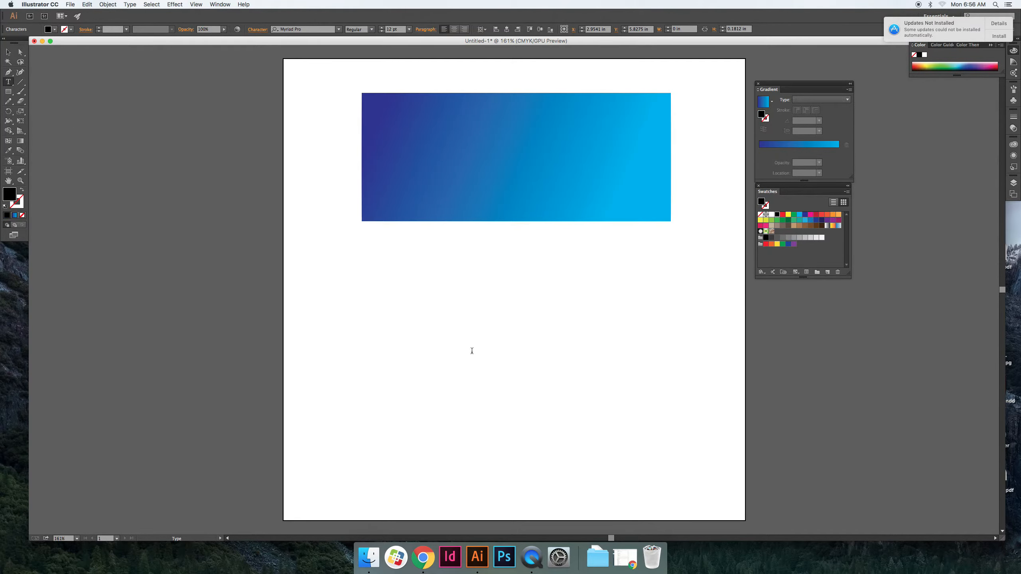
{"action": "type", "text": "Grd"}
{"action": "left_click", "coordinate": [7, 51]}
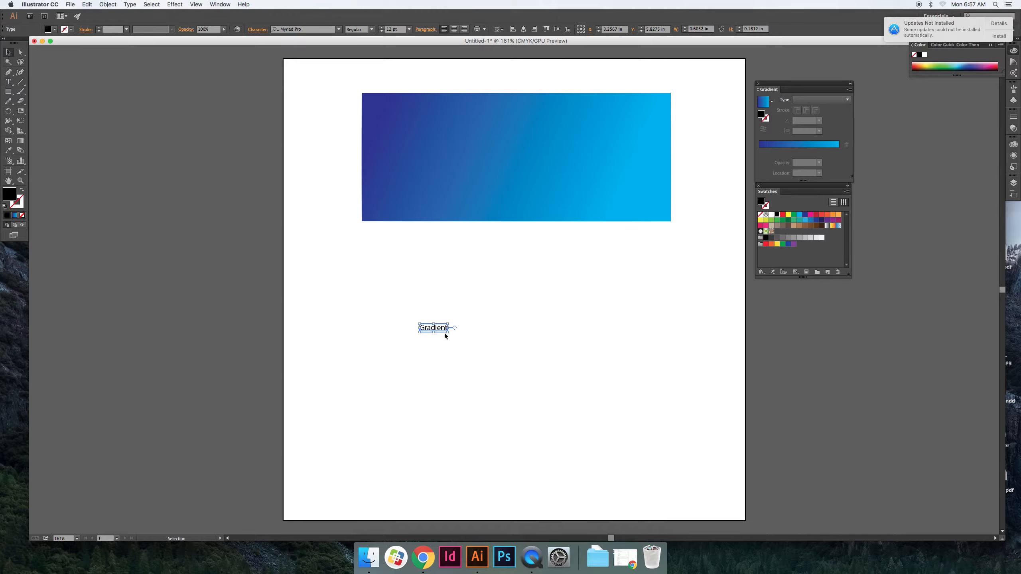
{"action": "left_click_drag", "start_coordinate": [445, 336], "coordinate": [661, 428]}
{"action": "left_click_drag", "start_coordinate": [593, 374], "coordinate": [565, 353]}
Step: Set the text's font to Arial Black and position it directly beneath the rectangle, aligned with its left edge
{"action": "left_click", "coordinate": [130, 4]}
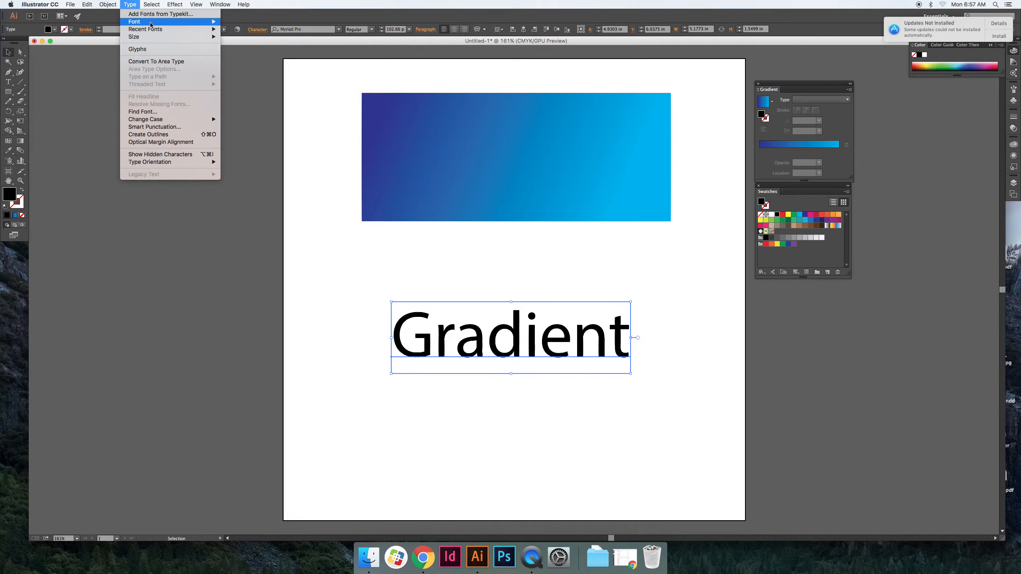
{"action": "mouse_move", "coordinate": [152, 22]}
{"action": "left_click", "coordinate": [322, 74]}
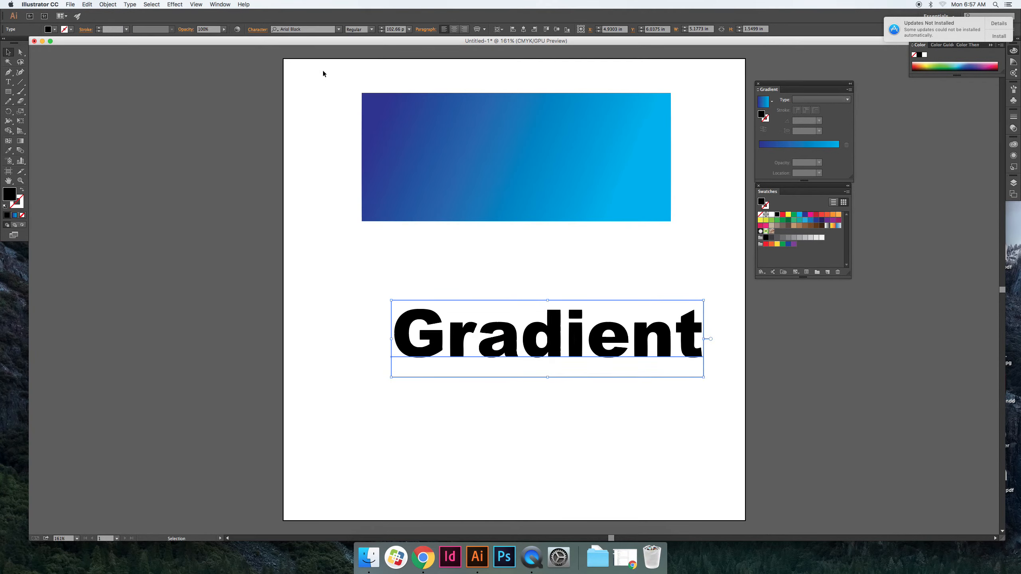
{"action": "left_click_drag", "start_coordinate": [562, 326], "coordinate": [533, 279]}
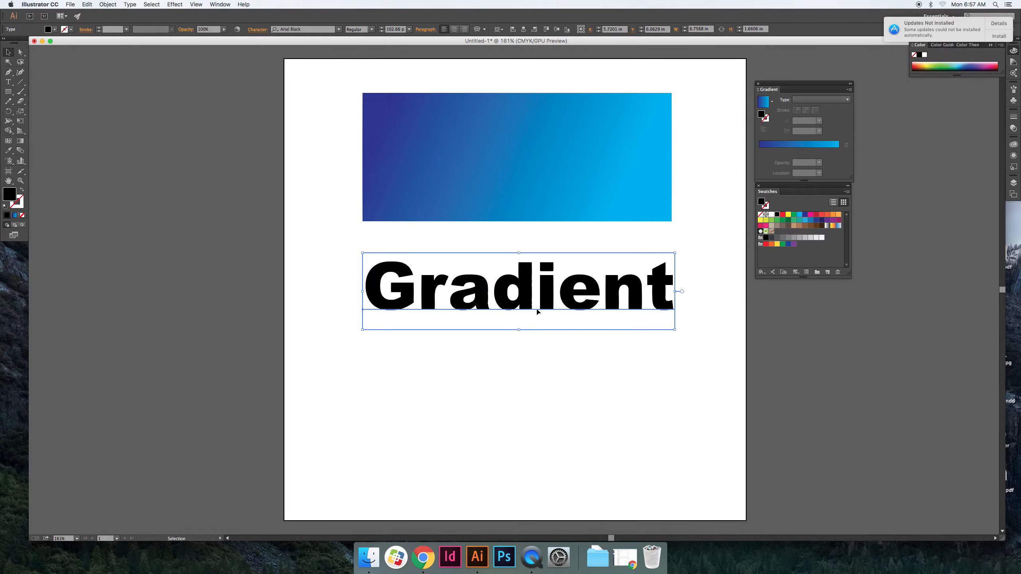
Step: Convert the "Gradient" text to outlines and fill it with the current blue gradient
{"action": "left_click", "coordinate": [130, 4]}
{"action": "left_click", "coordinate": [172, 136]}
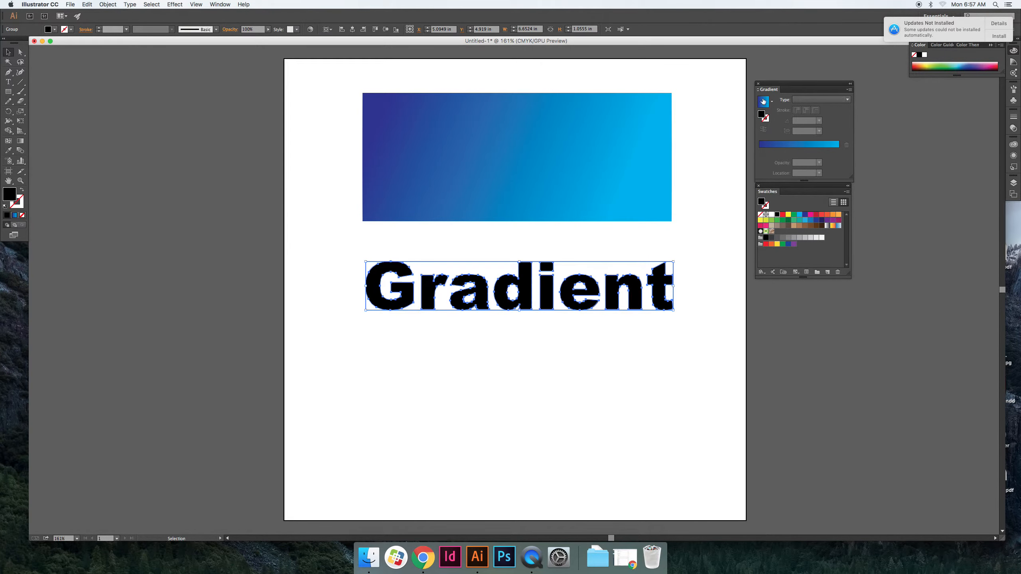
{"action": "left_click", "coordinate": [764, 102]}
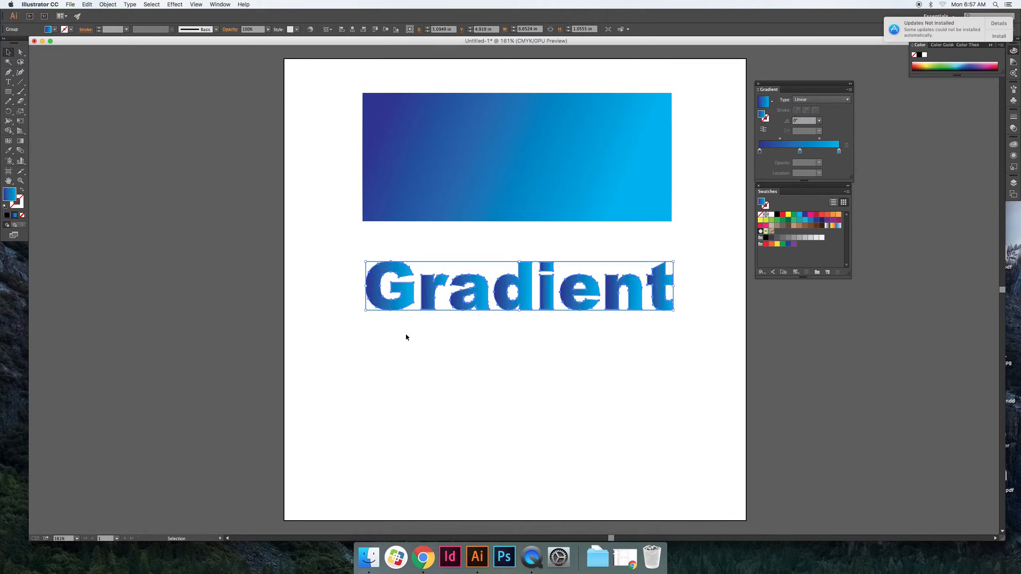
Step: Redraw the gradient vertically at -90° from top to bottom across all the outlined letters, and deselect them
{"action": "left_click", "coordinate": [20, 141]}
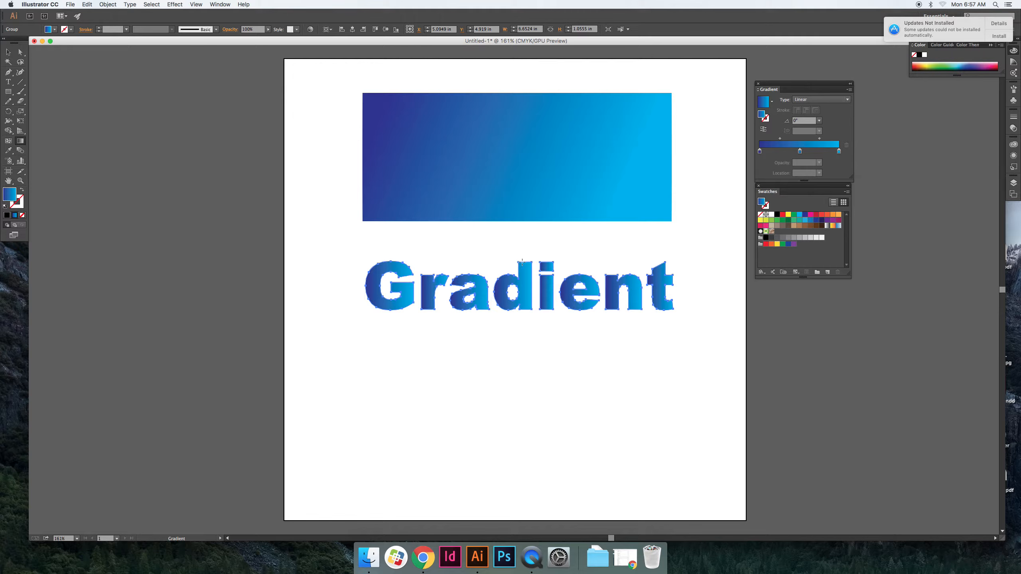
{"action": "left_click_drag", "start_coordinate": [522, 262], "coordinate": [523, 321]}
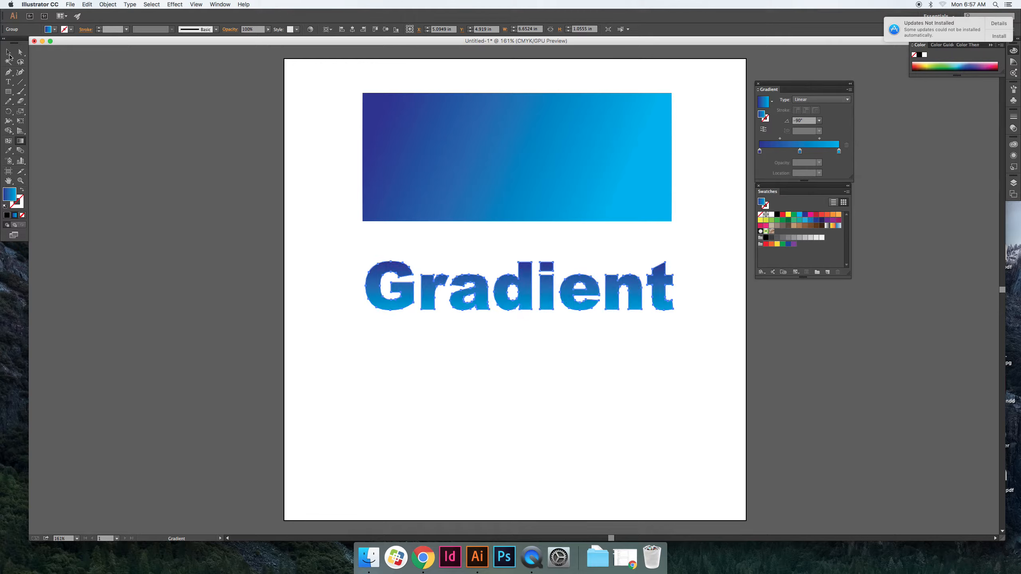
{"action": "left_click", "coordinate": [9, 55]}
{"action": "left_click", "coordinate": [408, 396]}
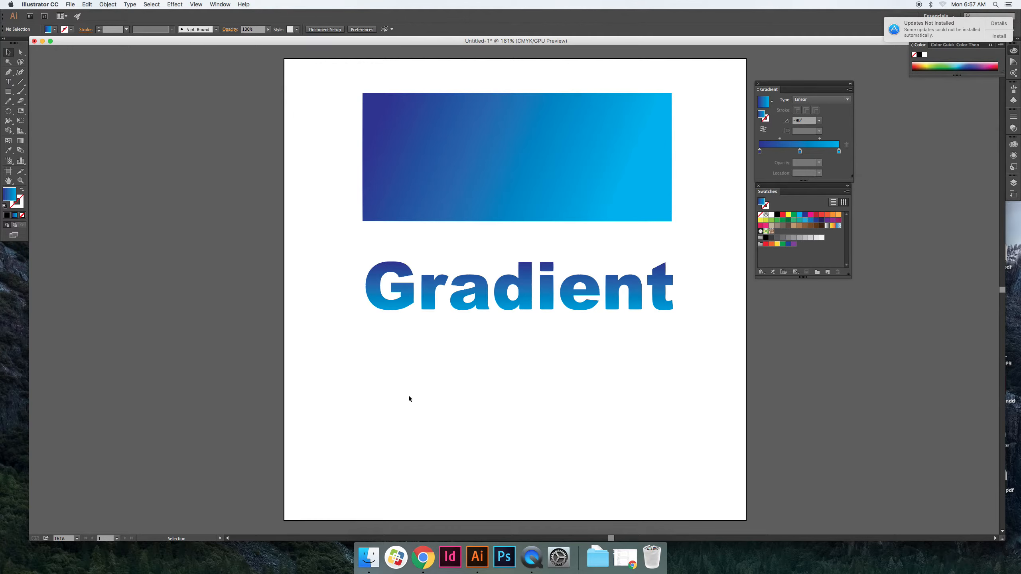
Step: Select the outlined "Gradient" lettering and give it a black stroke
{"action": "left_click", "coordinate": [485, 305]}
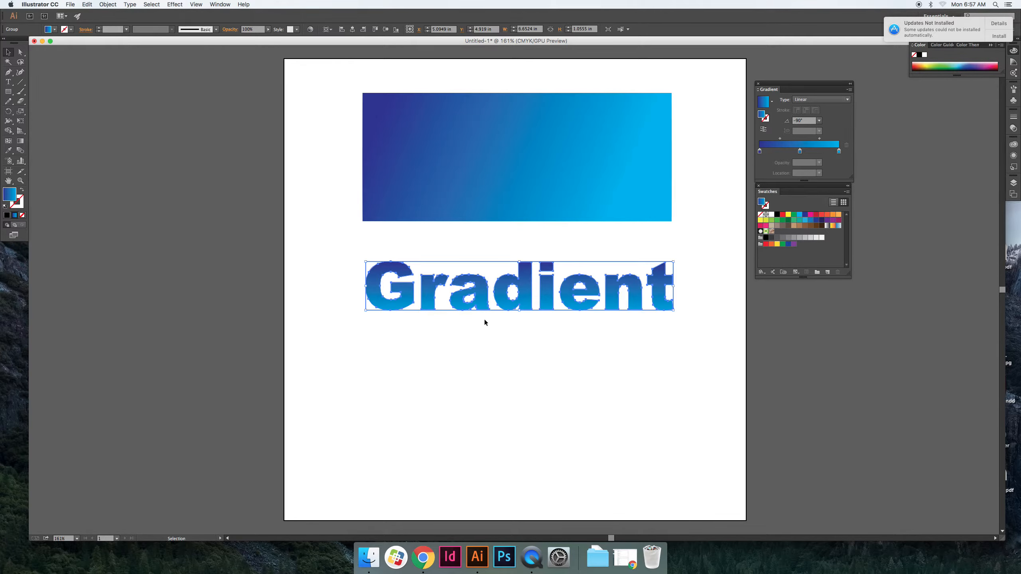
{"action": "left_click", "coordinate": [95, 4]}
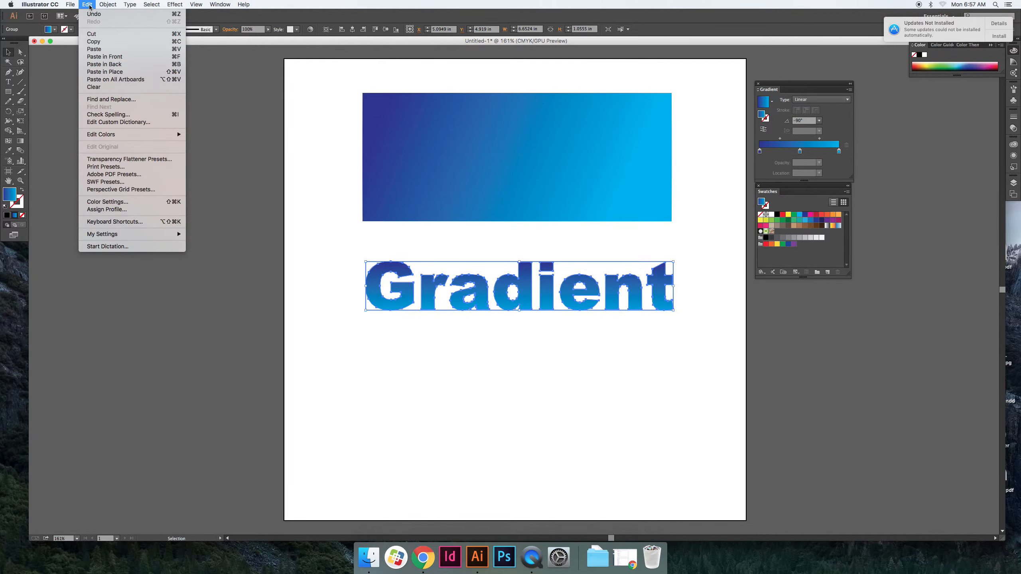
{"action": "left_click", "coordinate": [114, 64]}
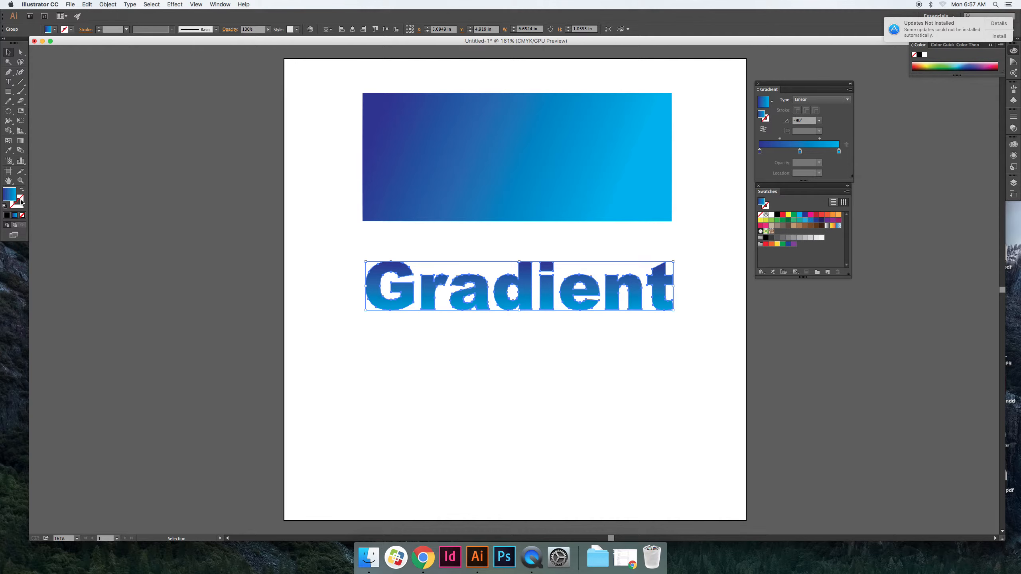
{"action": "left_click", "coordinate": [776, 215]}
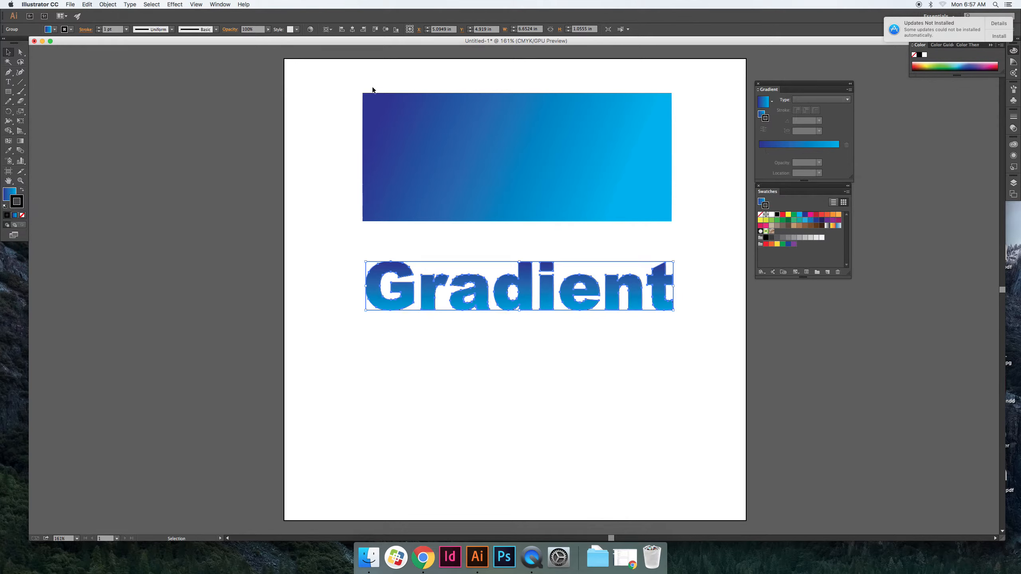
Step: Increase the lettering's stroke weight to 9 pt and deselect it
{"action": "left_click", "coordinate": [99, 29]}
{"action": "left_click", "coordinate": [98, 28]}
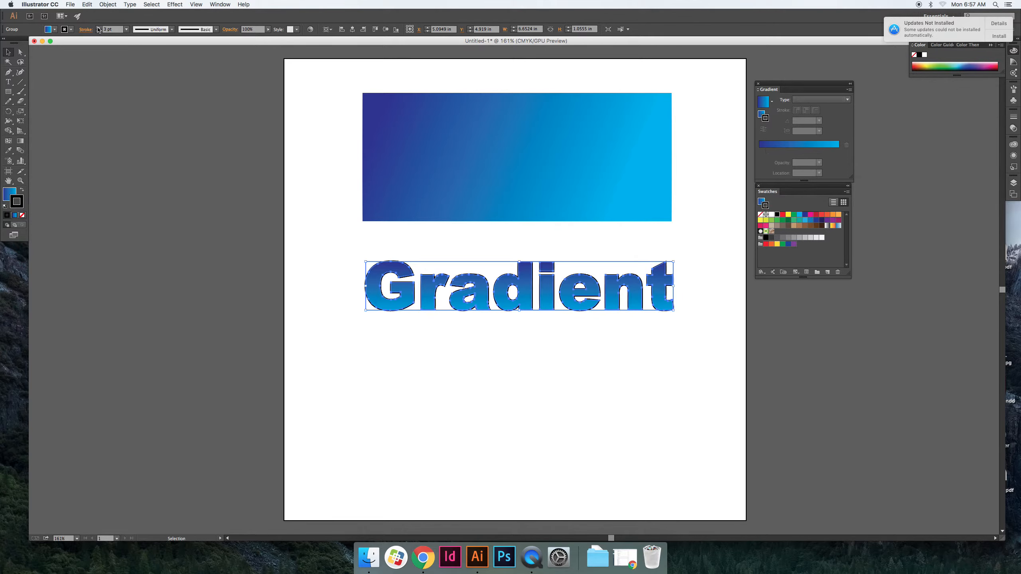
{"action": "left_click", "coordinate": [99, 29]}
{"action": "left_click", "coordinate": [98, 28]}
{"action": "left_click", "coordinate": [98, 28]}
{"action": "left_click", "coordinate": [99, 29]}
{"action": "left_click", "coordinate": [98, 28]}
{"action": "left_click", "coordinate": [98, 28]}
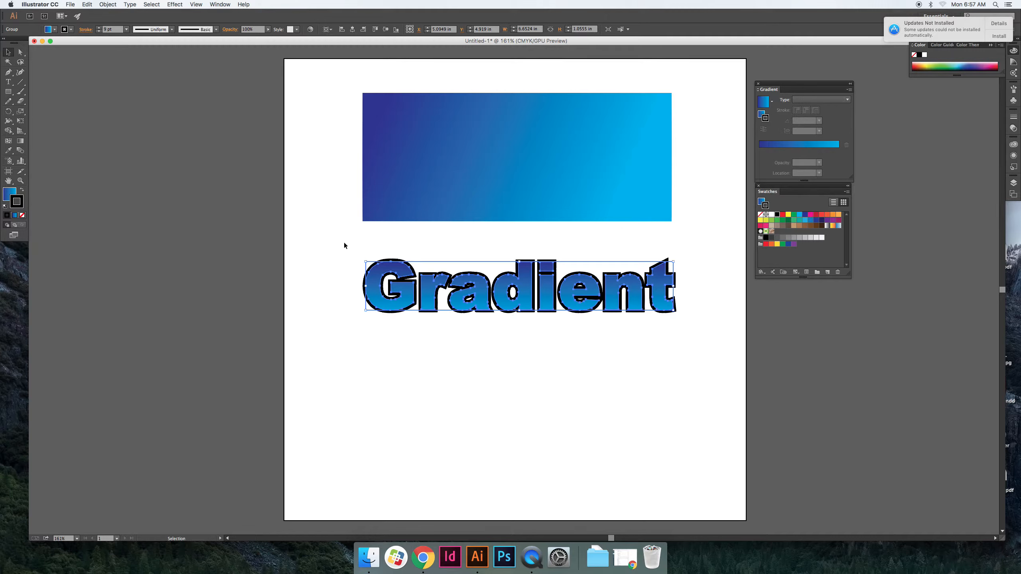
{"action": "left_click", "coordinate": [460, 350]}
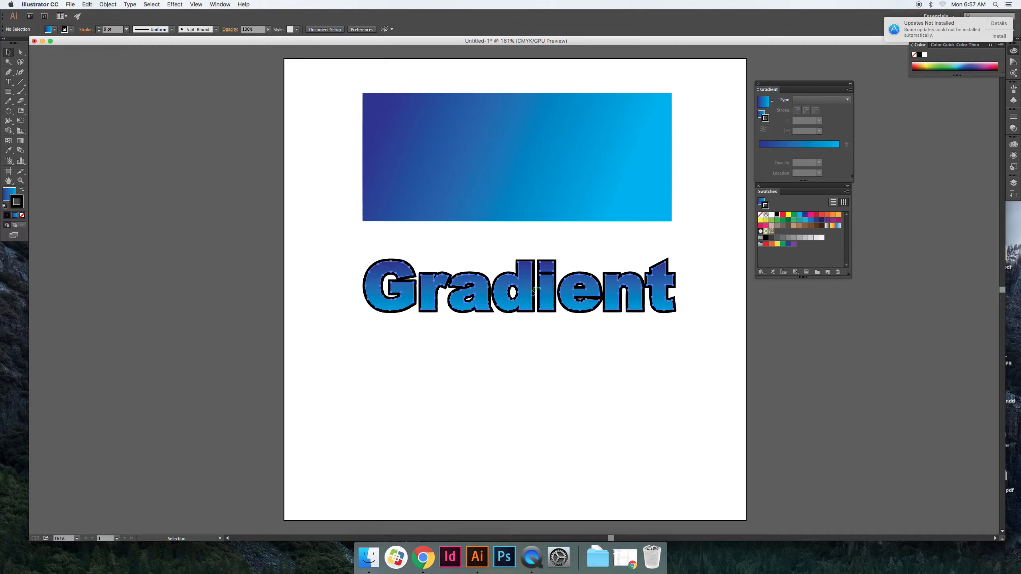
Step: Separate the stacked copies of the "Gradient" lettering below the rectangle and delete them all
{"action": "left_click_drag", "start_coordinate": [524, 317], "coordinate": [526, 267]}
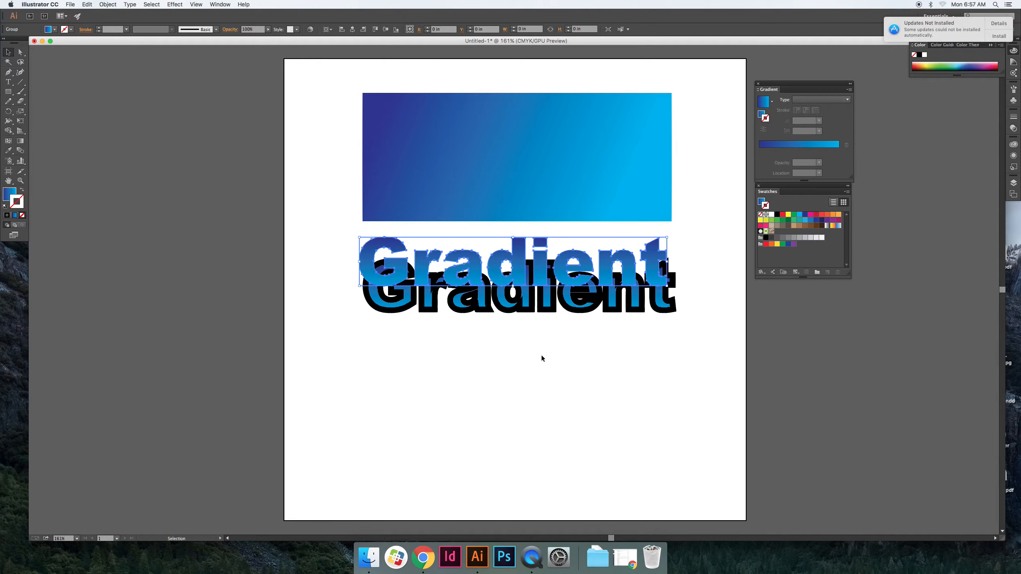
{"action": "left_click", "coordinate": [541, 357]}
{"action": "left_click_drag", "start_coordinate": [641, 381], "coordinate": [494, 269]}
{"action": "key", "text": "Delete"}
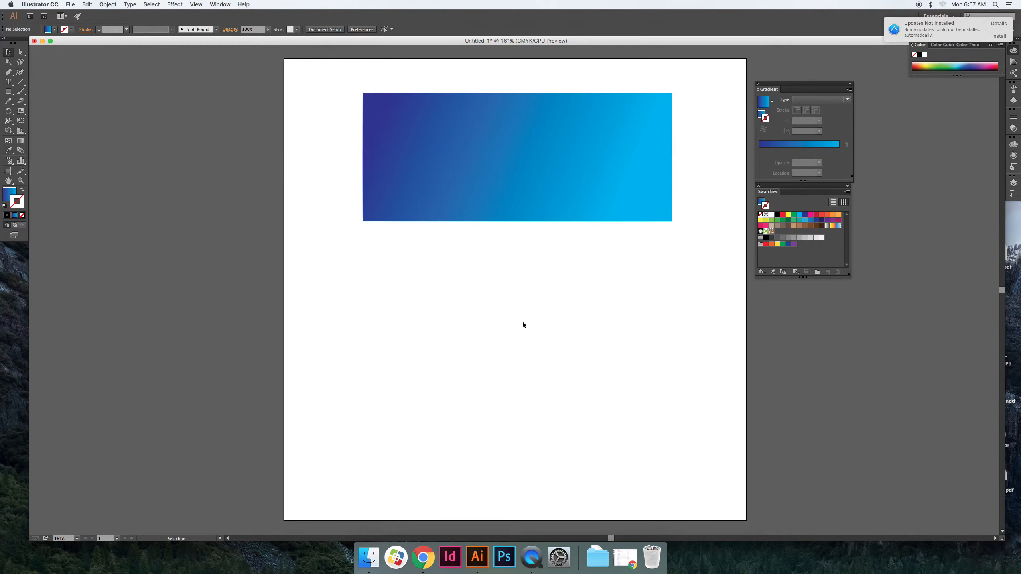
Step: Add a single text character "x" in the empty area below the gradient rectangle
{"action": "left_click", "coordinate": [10, 82]}
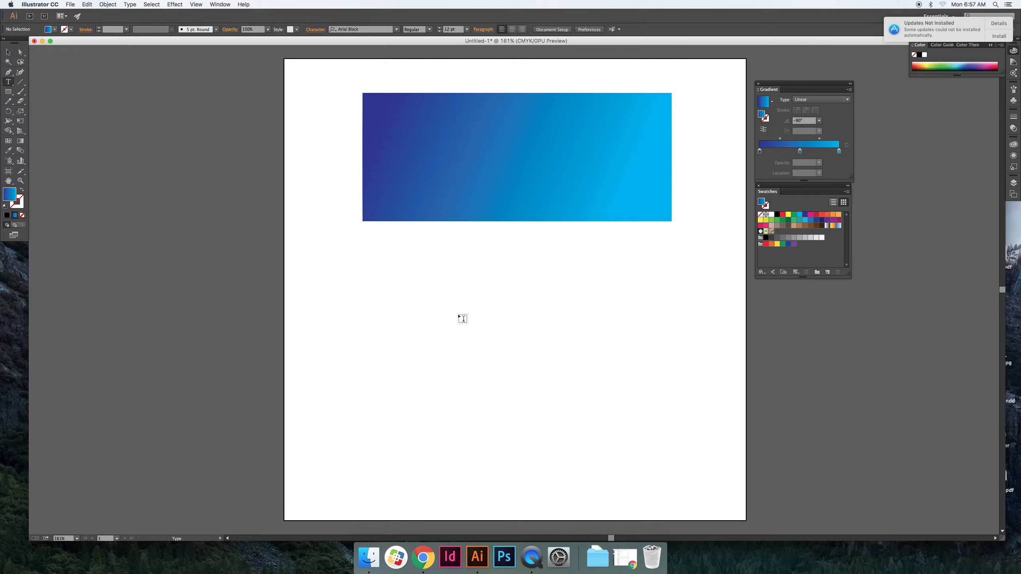
{"action": "left_click", "coordinate": [492, 319]}
{"action": "type", "text": "x"}
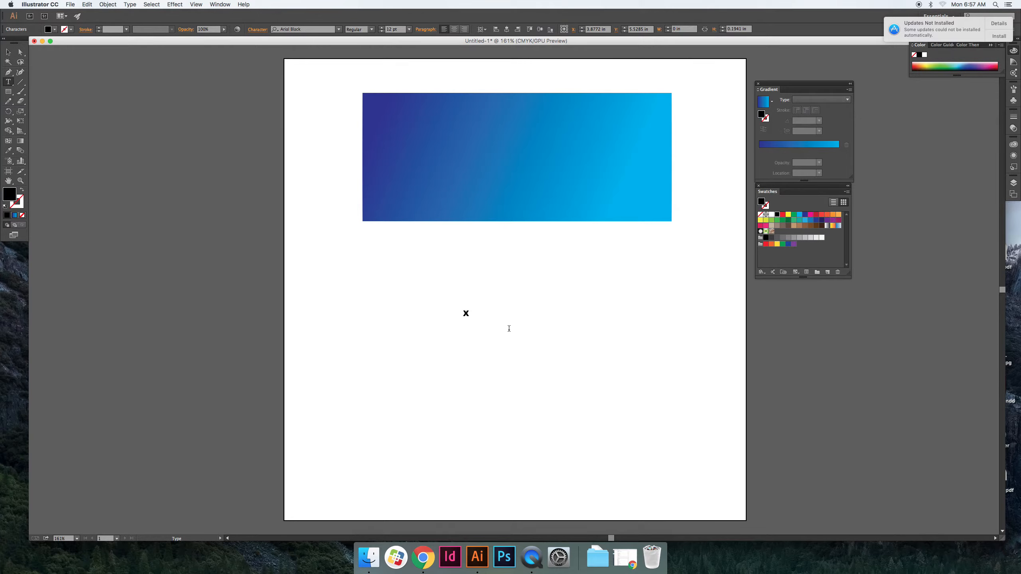
{"action": "left_click", "coordinate": [8, 52]}
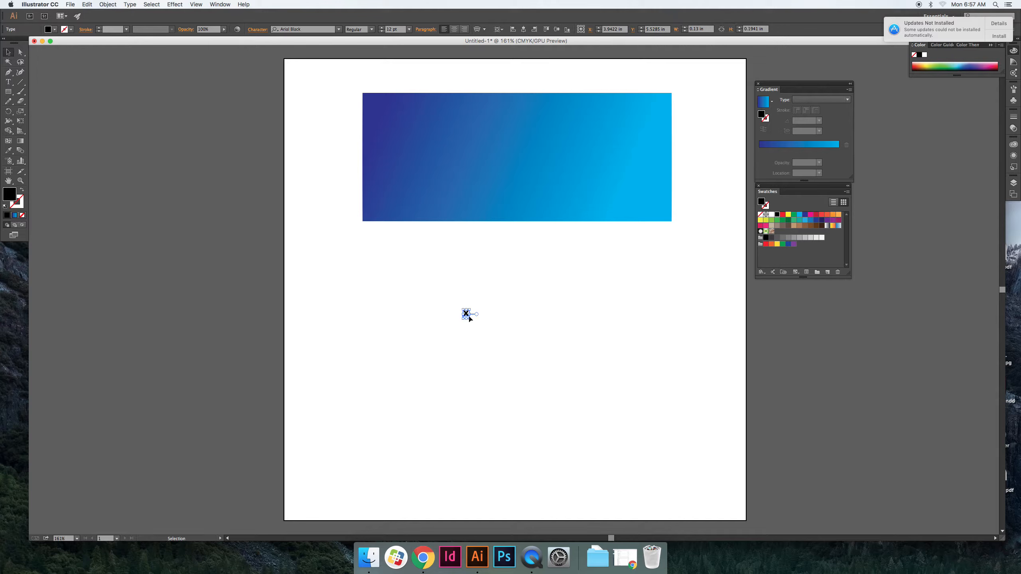
Step: Enlarge the x to about 203 pt, centred below the rectangle, and convert it to outlines
{"action": "left_click_drag", "start_coordinate": [470, 320], "coordinate": [665, 463]}
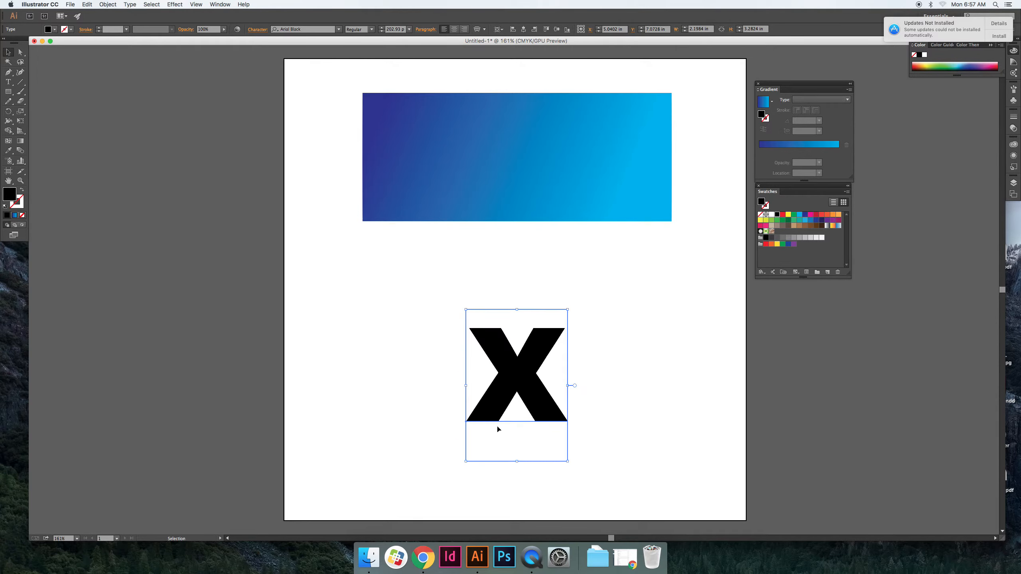
{"action": "mouse_move", "coordinate": [528, 390]}
{"action": "left_mouse_down"}
{"action": "mouse_move", "coordinate": [527, 352]}
{"action": "mouse_move", "coordinate": [527, 375]}
{"action": "left_mouse_up"}
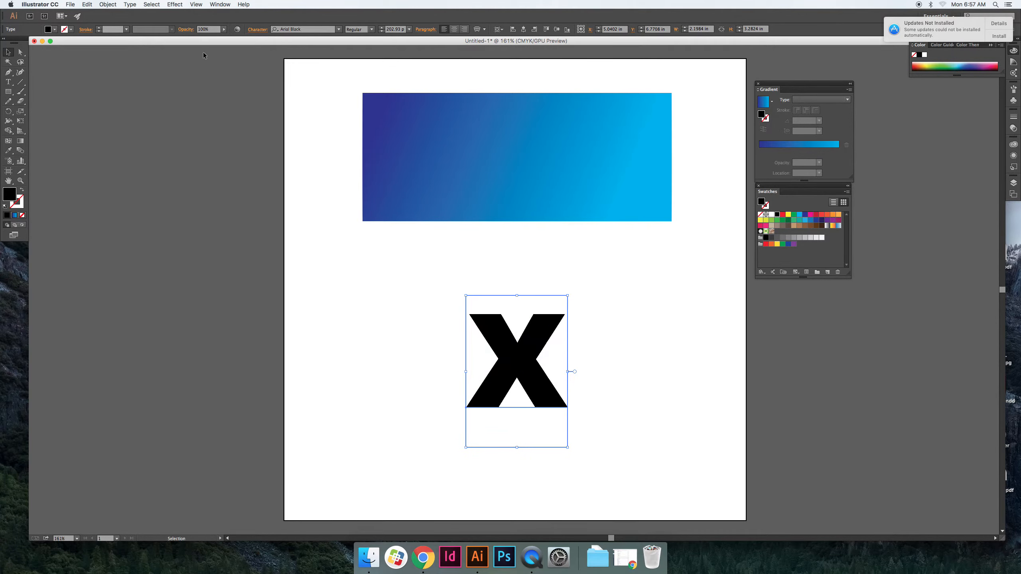
{"action": "left_click", "coordinate": [130, 4]}
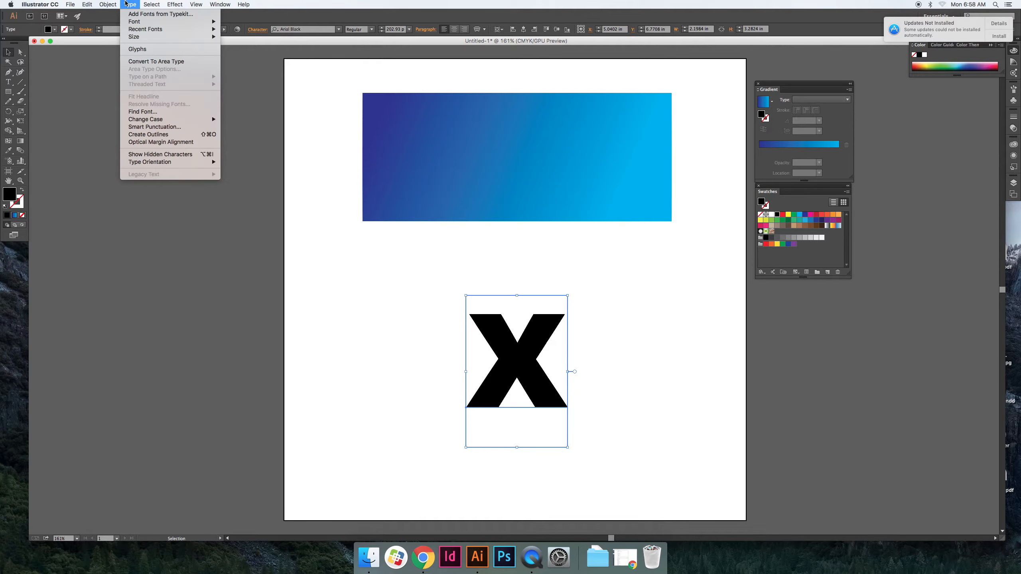
{"action": "left_click", "coordinate": [159, 134]}
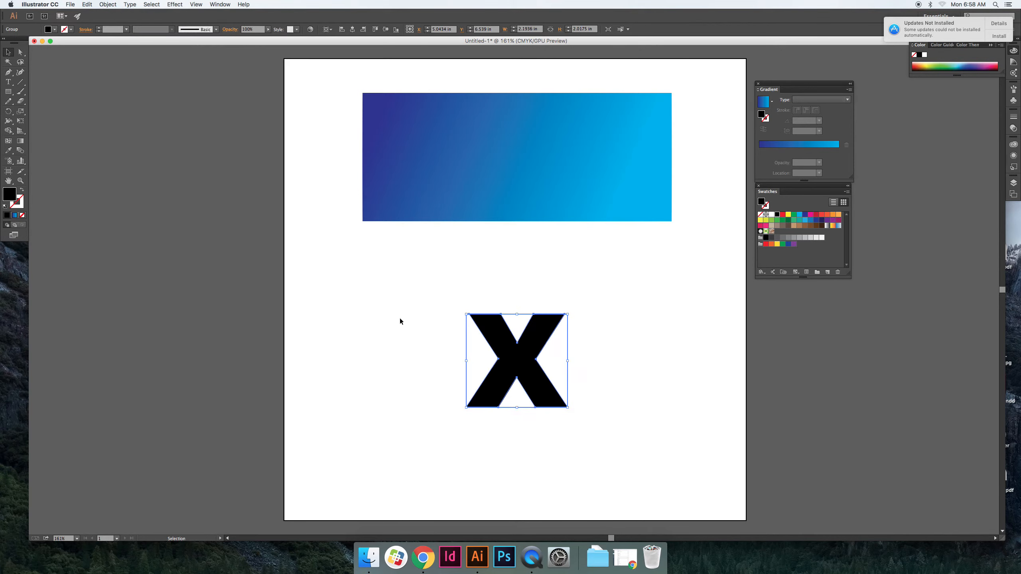
Step: Draw one line from the x's lower-left corner along its diagonal edge, and another between its right and bottom notches
{"action": "left_click", "coordinate": [20, 81]}
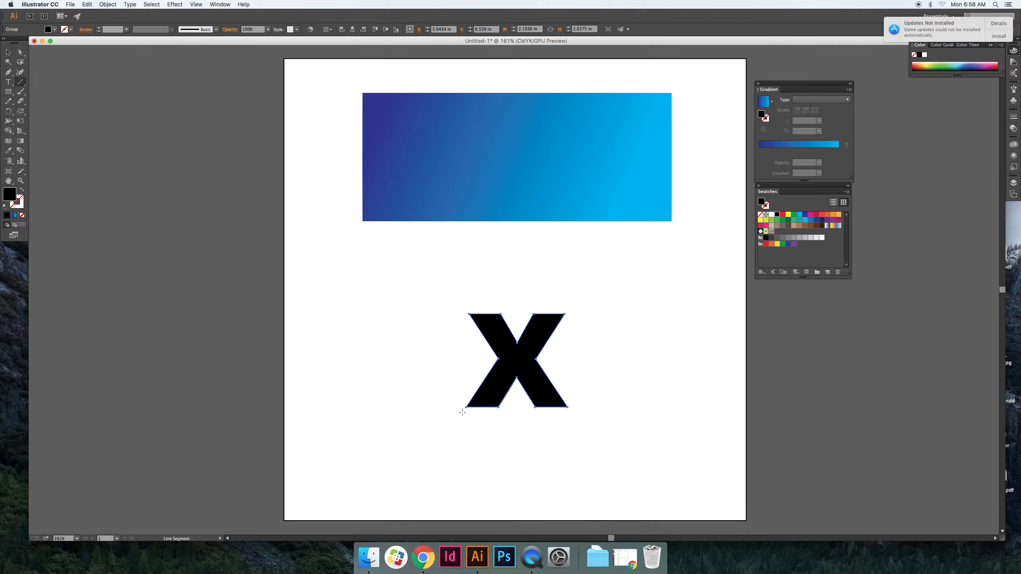
{"action": "left_click_drag", "start_coordinate": [466, 408], "coordinate": [560, 266]}
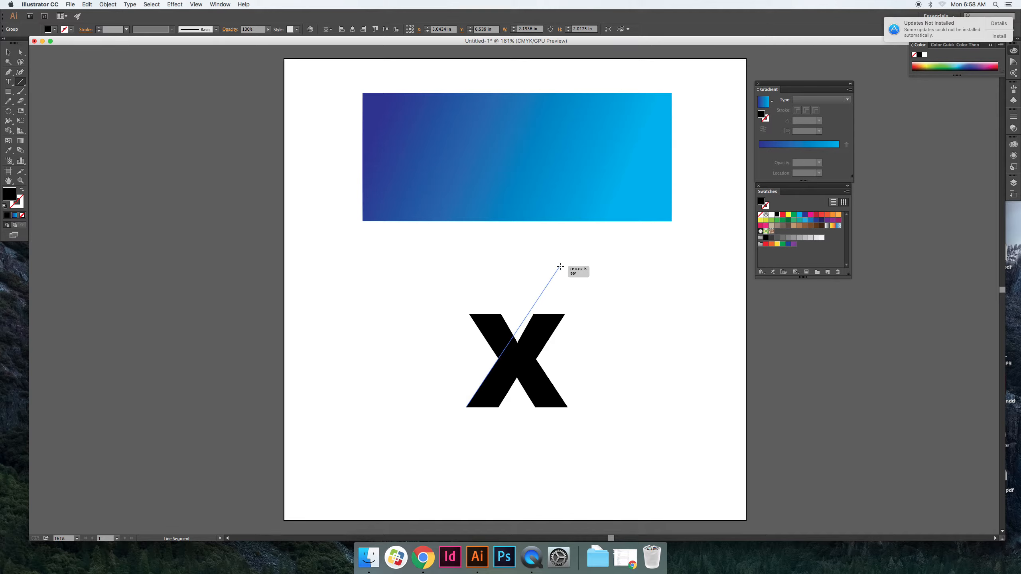
{"action": "left_click_drag", "start_coordinate": [560, 266], "coordinate": [560, 267]}
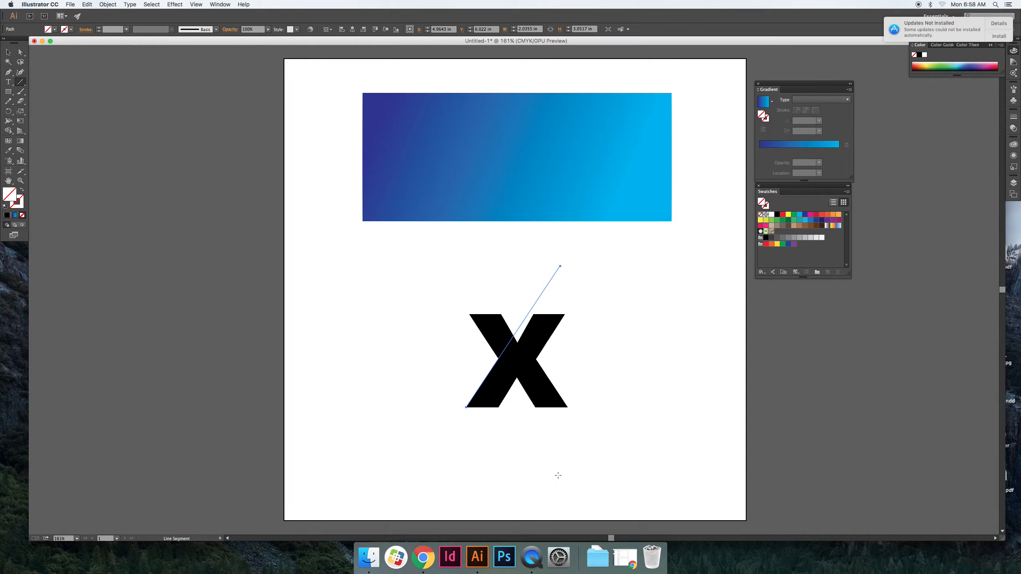
{"action": "left_click_drag", "start_coordinate": [536, 359], "coordinate": [471, 462]}
{"action": "left_click_drag", "start_coordinate": [471, 461], "coordinate": [515, 378]}
Step: Move the long line's two endpoints so it runs between the x's top and left inner notches
{"action": "left_click", "coordinate": [21, 53]}
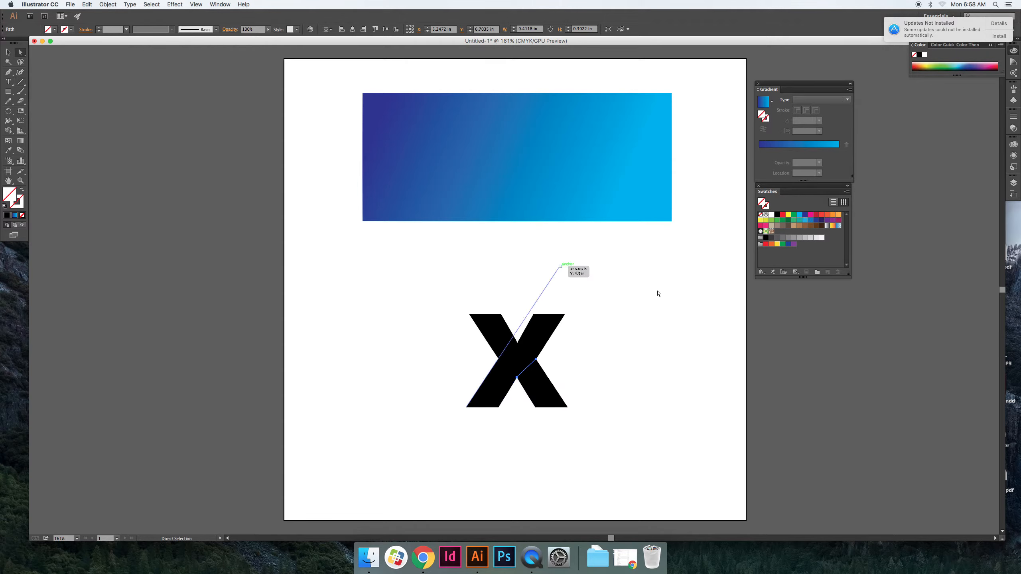
{"action": "left_click_drag", "start_coordinate": [561, 267], "coordinate": [518, 342]}
{"action": "left_click_drag", "start_coordinate": [467, 408], "coordinate": [499, 361]}
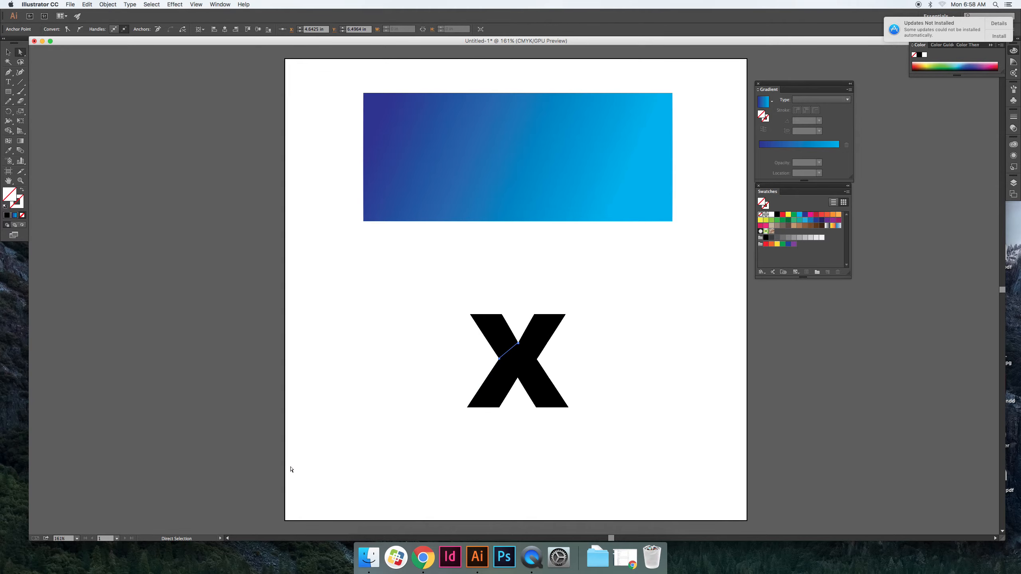
Step: Divide the x along the two lines with Pathfinder, and ungroup the pieces
{"action": "key", "text": "v"}
{"action": "left_click_drag", "start_coordinate": [425, 294], "coordinate": [581, 451]}
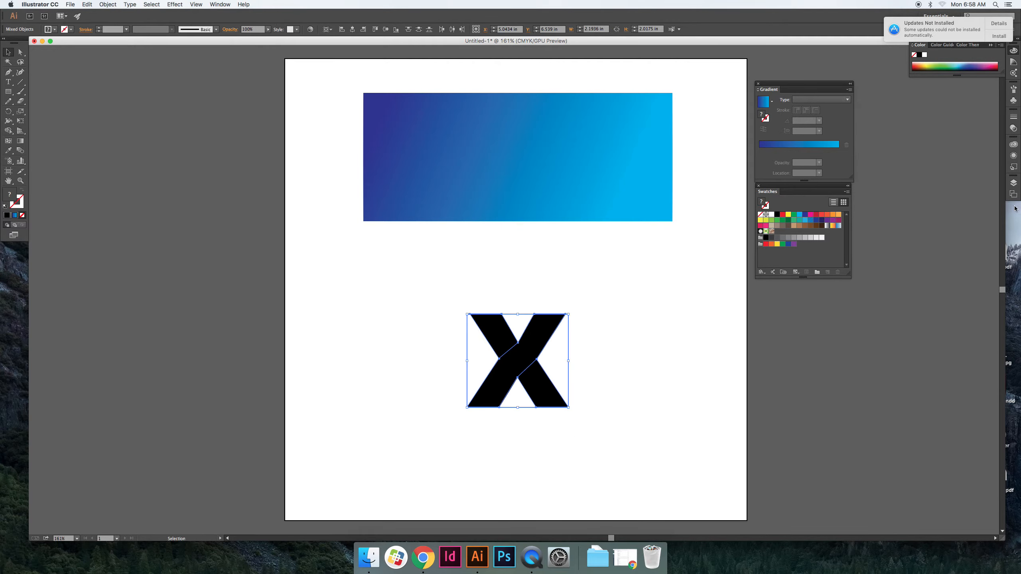
{"action": "left_click", "coordinate": [220, 4]}
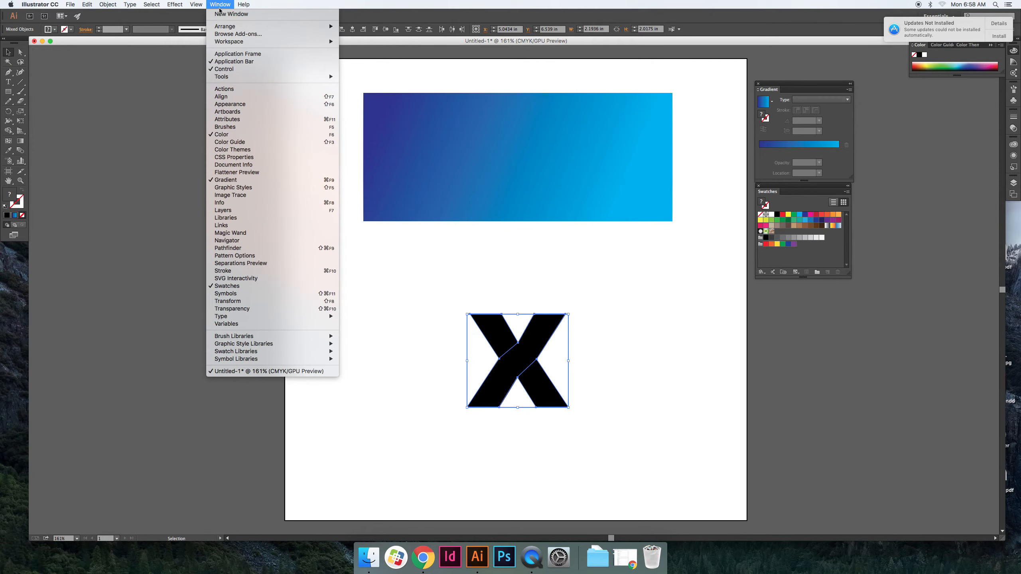
{"action": "left_click", "coordinate": [224, 249]}
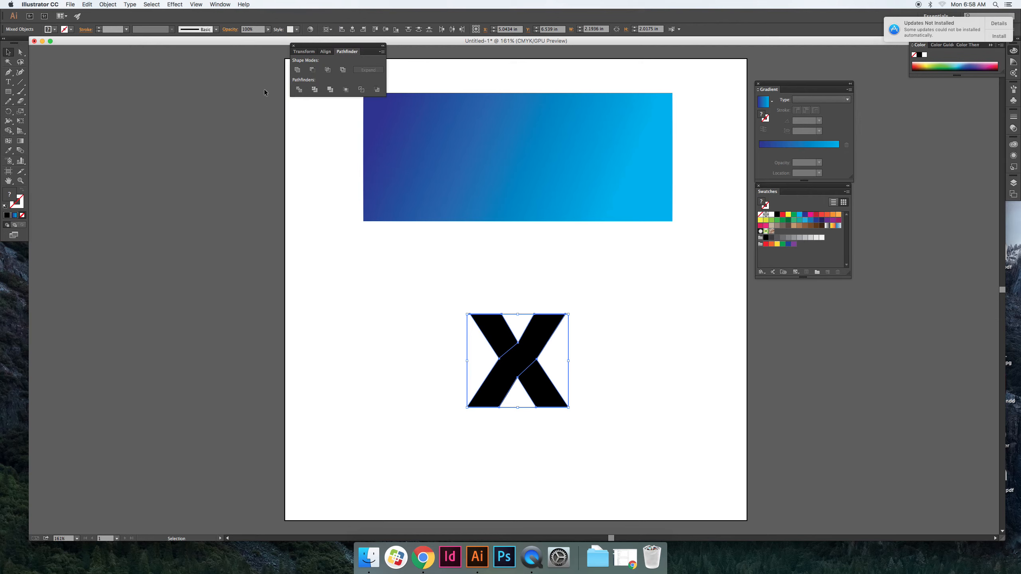
{"action": "left_click", "coordinate": [298, 89]}
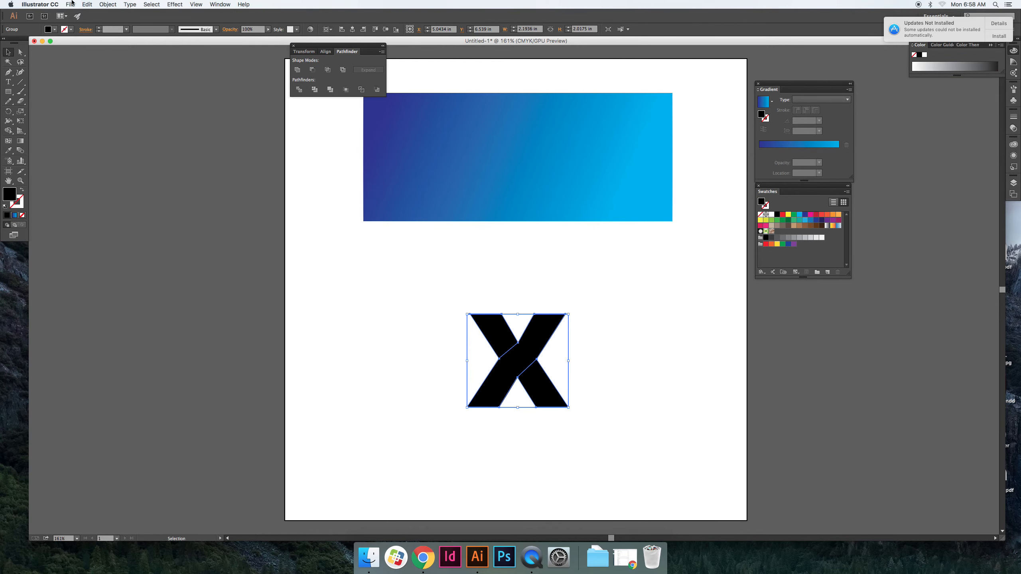
{"action": "left_click", "coordinate": [103, 4]}
{"action": "left_click", "coordinate": [129, 42]}
{"action": "left_click", "coordinate": [318, 246]}
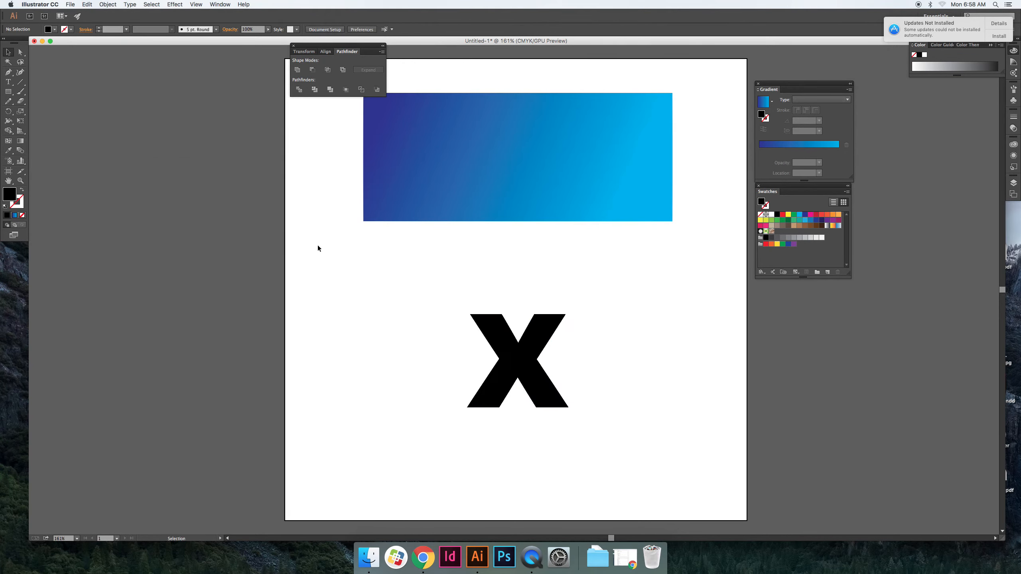
Step: Fill the x's upper-left arm with the linear blue gradient, redrawn outward from the crossing at about 122°
{"action": "left_click", "coordinate": [20, 52]}
{"action": "left_click", "coordinate": [496, 335]}
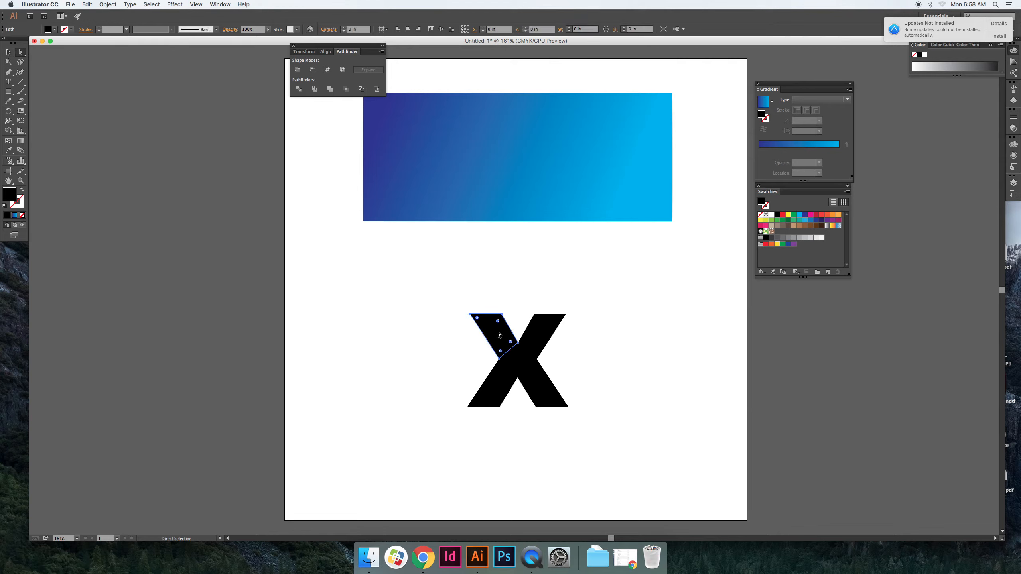
{"action": "left_click", "coordinate": [548, 378]}
{"action": "left_click", "coordinate": [493, 335]}
{"action": "left_click", "coordinate": [847, 100]}
{"action": "left_click", "coordinate": [831, 109]}
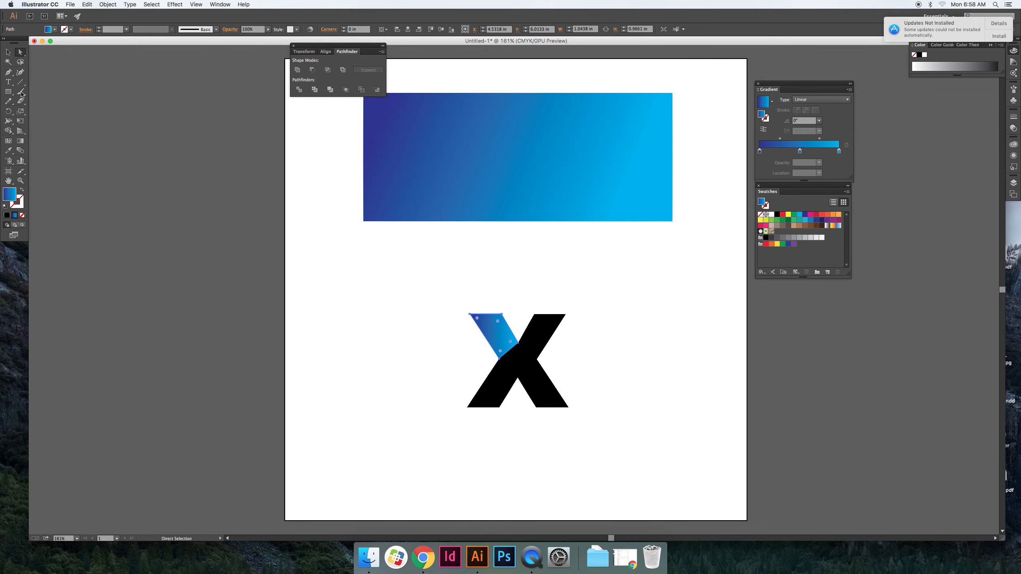
{"action": "left_click", "coordinate": [20, 141]}
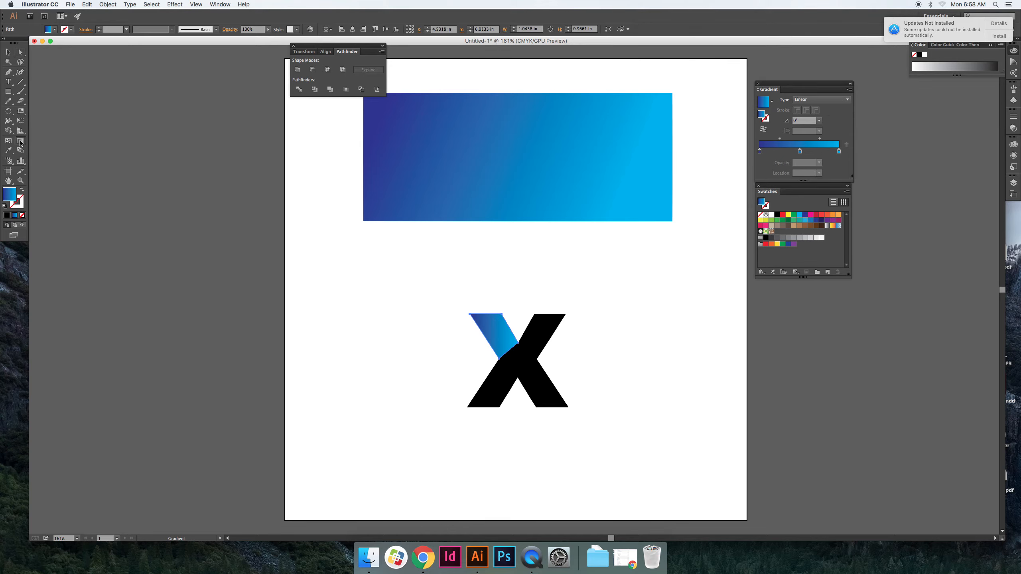
{"action": "left_click_drag", "start_coordinate": [508, 351], "coordinate": [480, 306]}
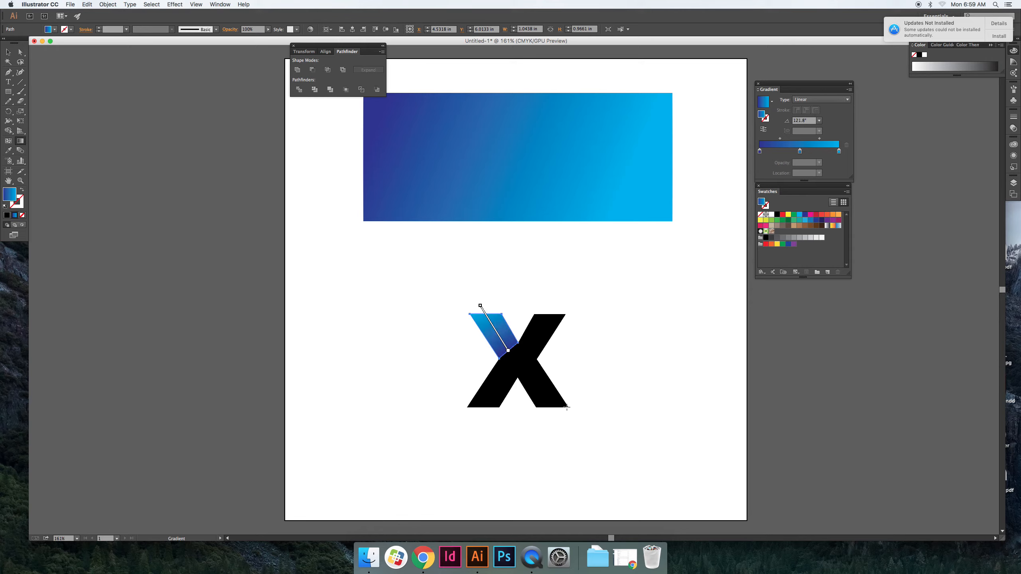
Step: Fill the x's lower-right arm with the linear blue gradient, redrawn outward from the crossing at about -57°
{"action": "left_click", "coordinate": [8, 52]}
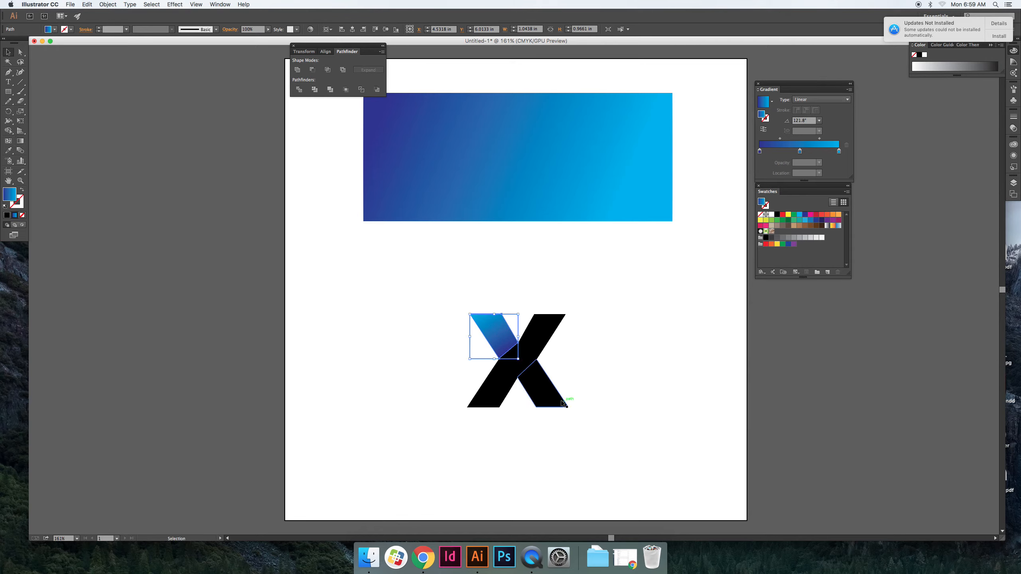
{"action": "left_click", "coordinate": [519, 382]}
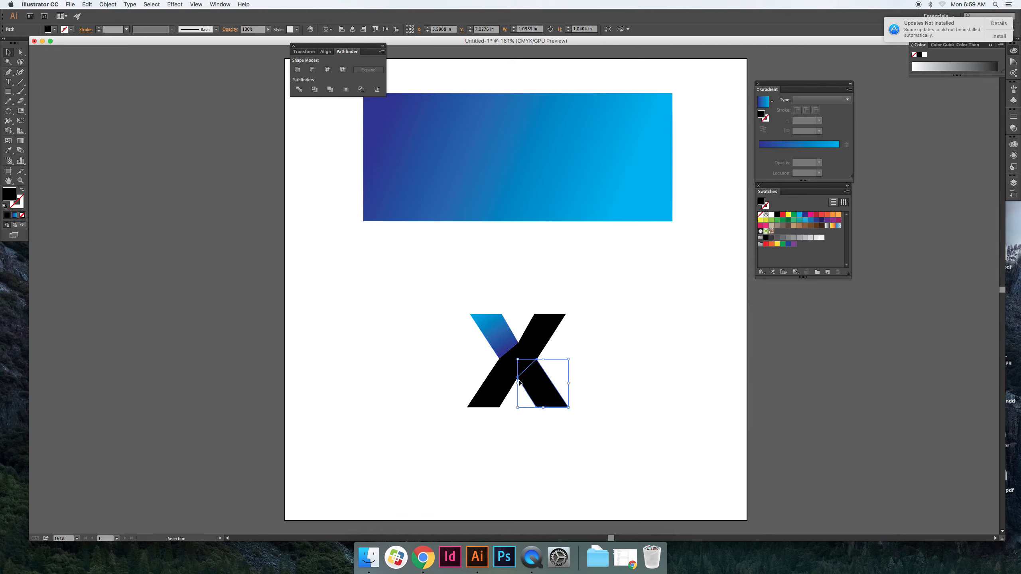
{"action": "left_click", "coordinate": [20, 141]}
{"action": "left_click", "coordinate": [825, 99]}
{"action": "left_click", "coordinate": [808, 108]}
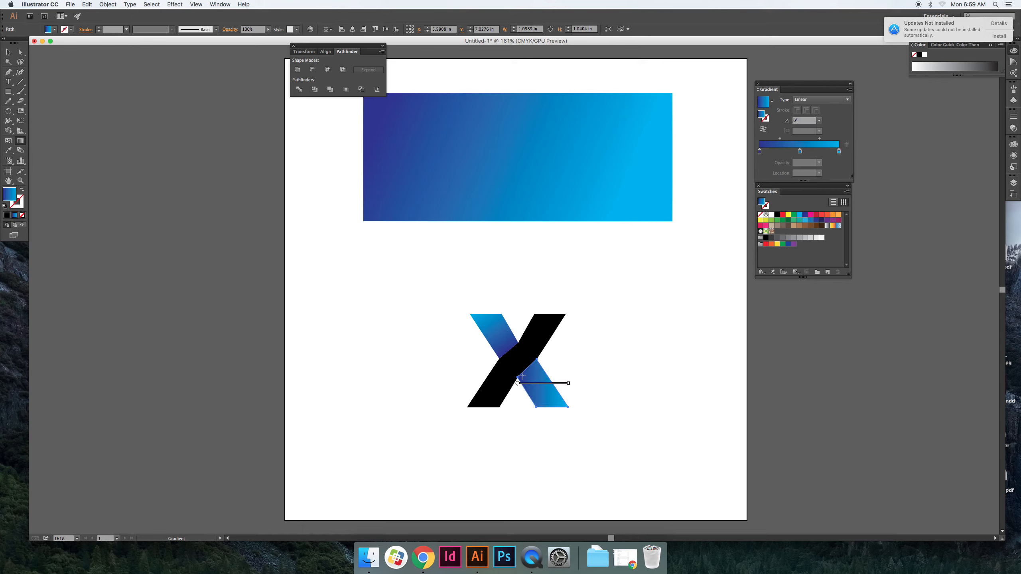
{"action": "left_click_drag", "start_coordinate": [527, 367], "coordinate": [555, 412]}
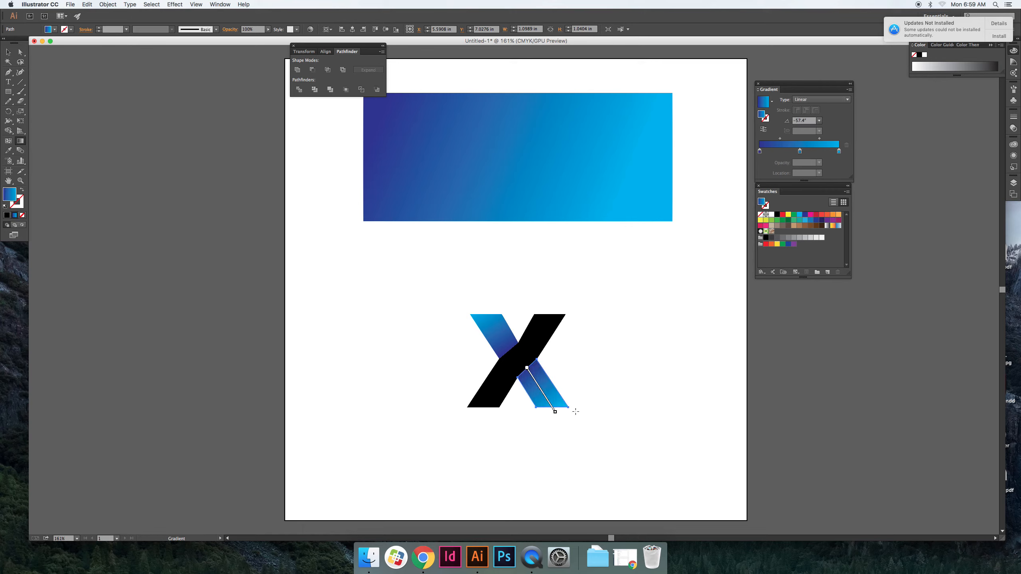
Step: Fill the x's continuous diagonal stroke with a solid medium blue swatch and deselect it
{"action": "left_click", "coordinate": [8, 52]}
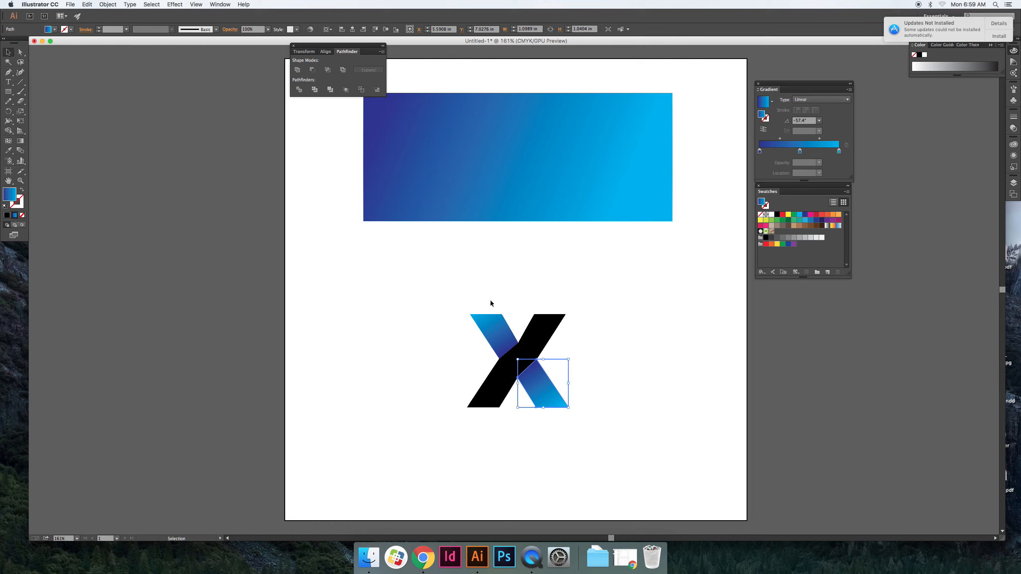
{"action": "left_click", "coordinate": [539, 333]}
{"action": "left_click", "coordinate": [810, 220]}
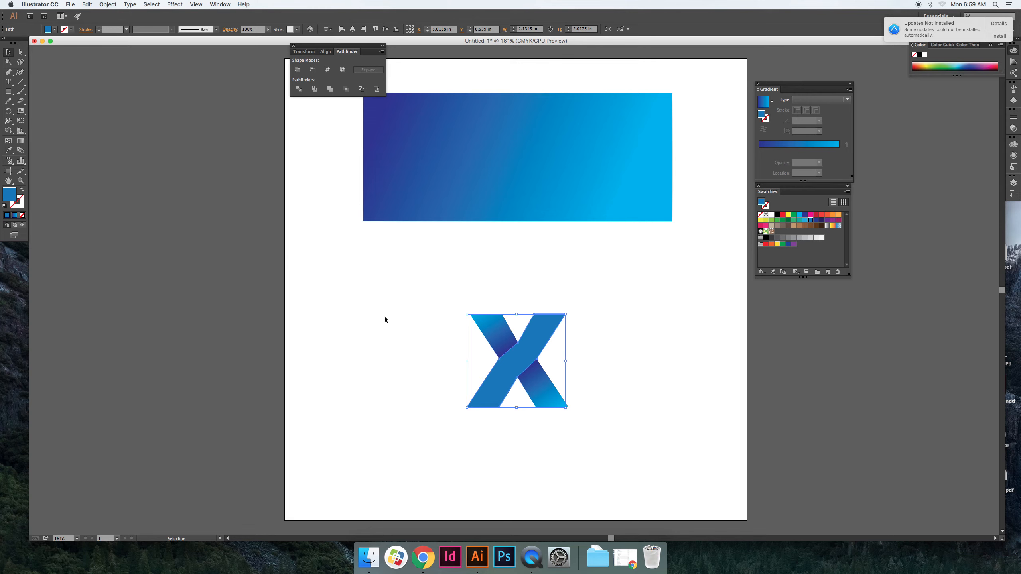
{"action": "left_click", "coordinate": [395, 323]}
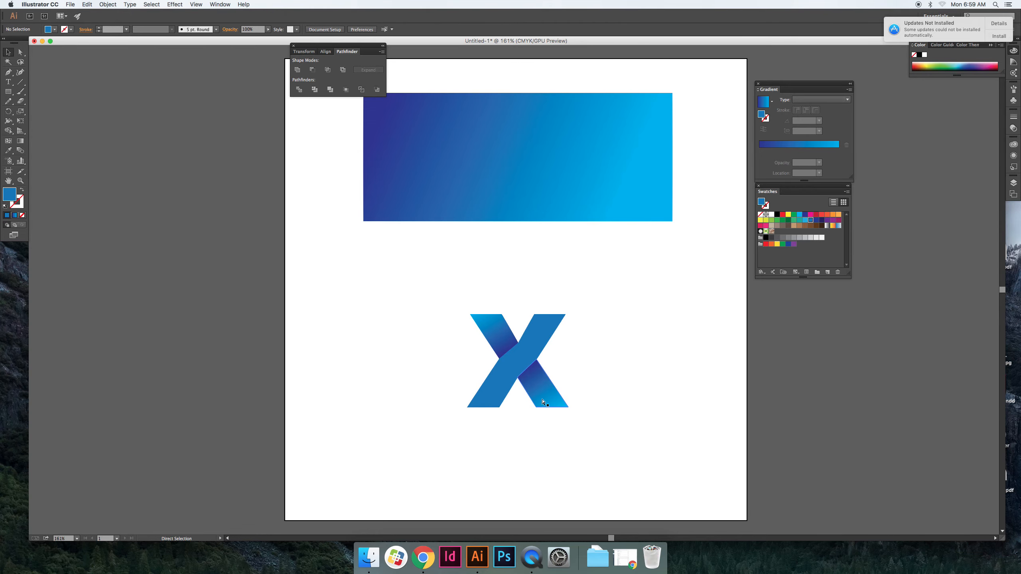
Step: Draw a circle about 2.58 in in diameter beside the x, on its left
{"action": "key", "text": "super+equal"}
{"action": "key", "text": "super+equal"}
{"action": "scroll", "coordinate": [579, 433], "scroll_direction": "down", "scroll_amount": 1}
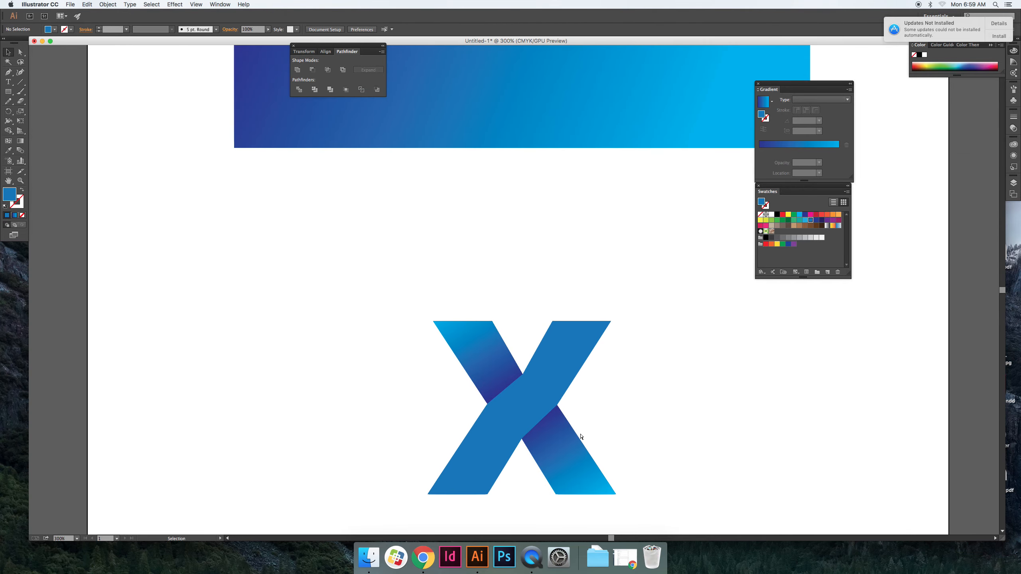
{"action": "key", "text": "super+minus"}
{"action": "key", "text": "super+minus"}
{"action": "key", "text": "super+minus"}
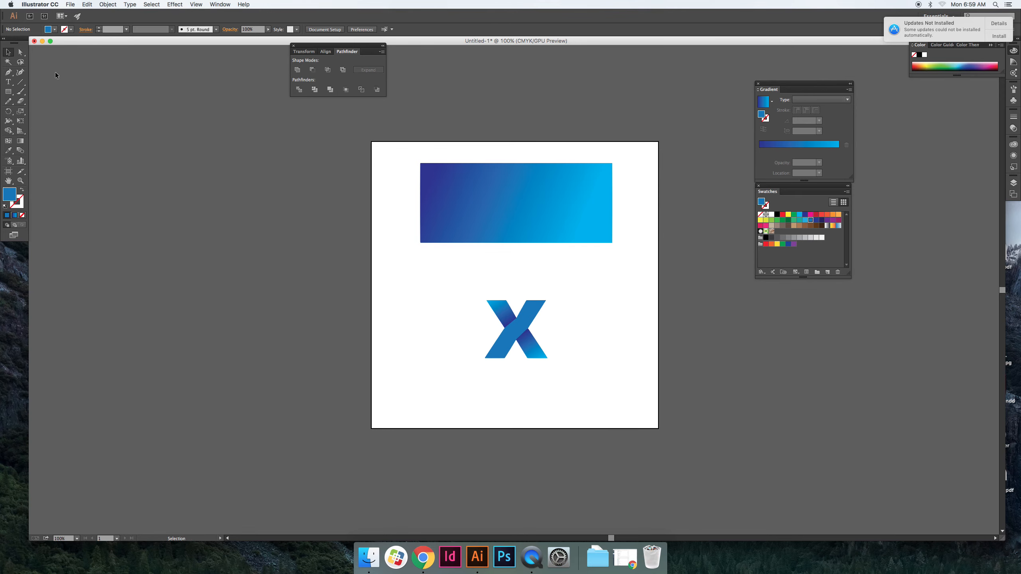
{"action": "left_click_drag", "start_coordinate": [9, 91], "coordinate": [41, 114]}
{"action": "left_click_drag", "start_coordinate": [386, 292], "coordinate": [461, 366]}
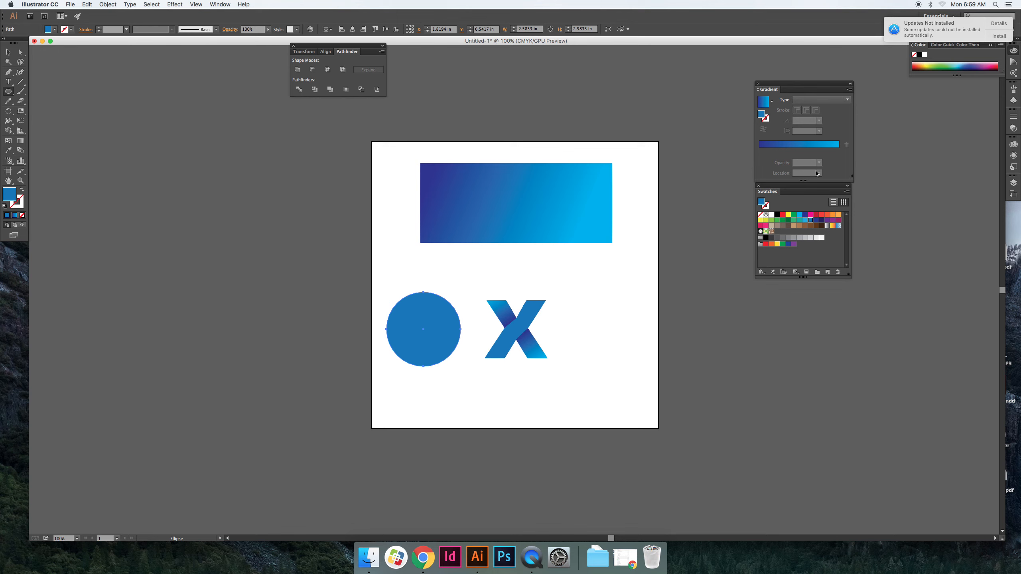
Step: Fill the circle with the radial blue gradient and reverse it so the light blue is at the centre
{"action": "left_click", "coordinate": [822, 100]}
{"action": "left_click", "coordinate": [808, 113]}
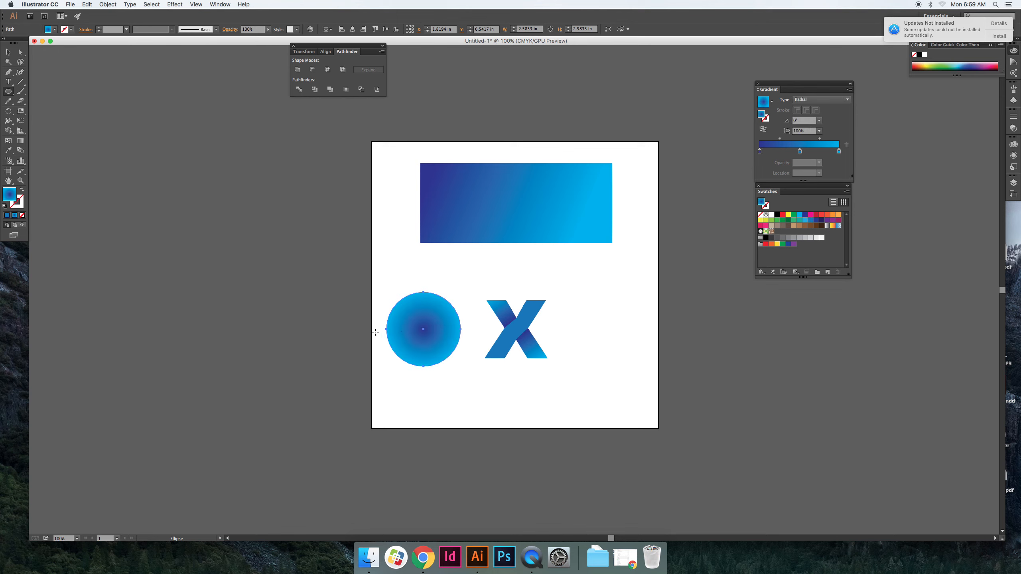
{"action": "left_click", "coordinate": [763, 129]}
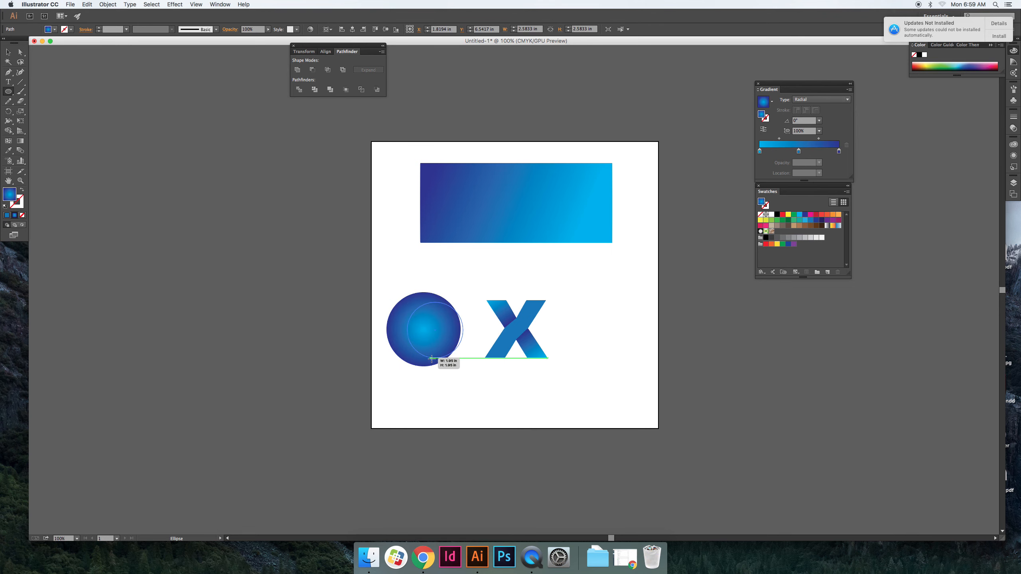
{"action": "key", "text": "super+shift+a"}
{"action": "key", "text": "v"}
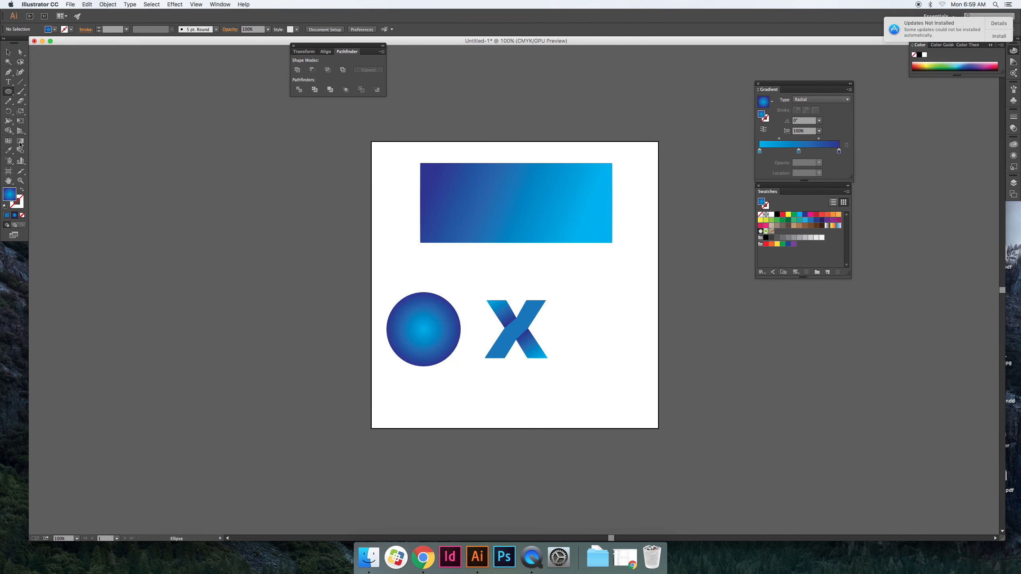
Step: Redraw the circle's radial gradient from its upper-left area toward its lower right at about -50°, and deselect it
{"action": "left_click", "coordinate": [20, 142]}
{"action": "left_click", "coordinate": [405, 307]}
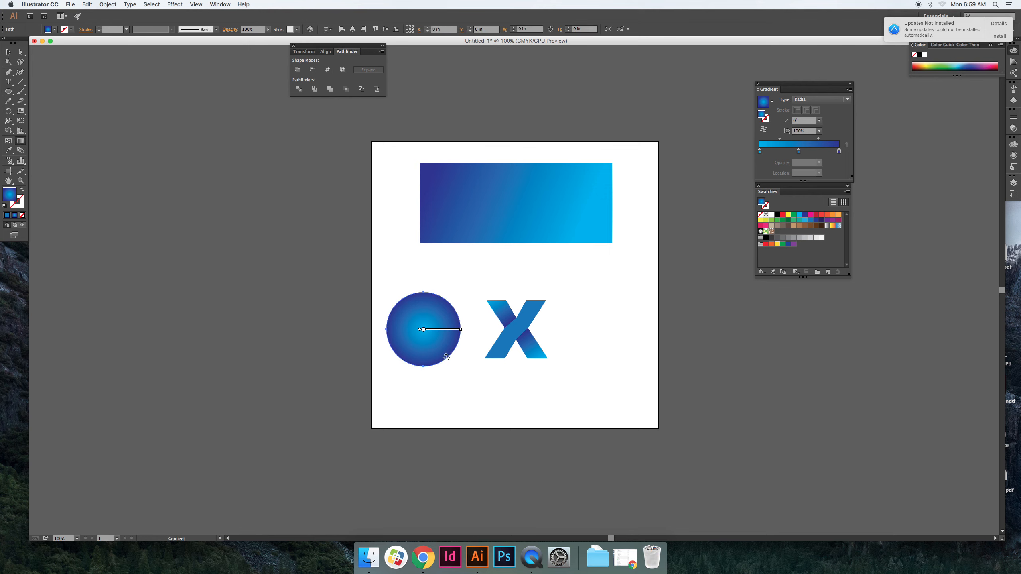
{"action": "left_click_drag", "start_coordinate": [401, 307], "coordinate": [446, 359]}
{"action": "left_click", "coordinate": [8, 52]}
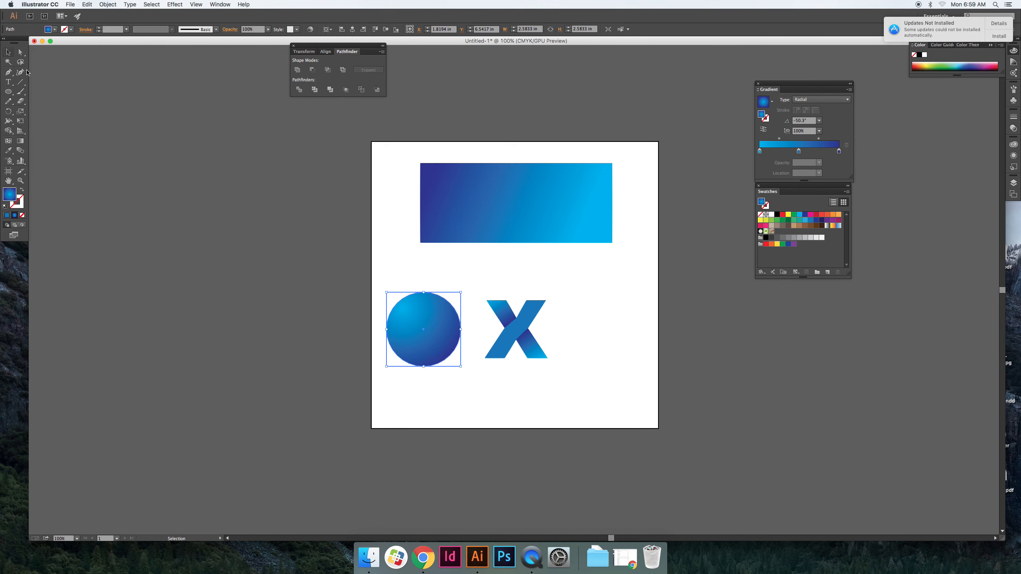
{"action": "left_click", "coordinate": [163, 161]}
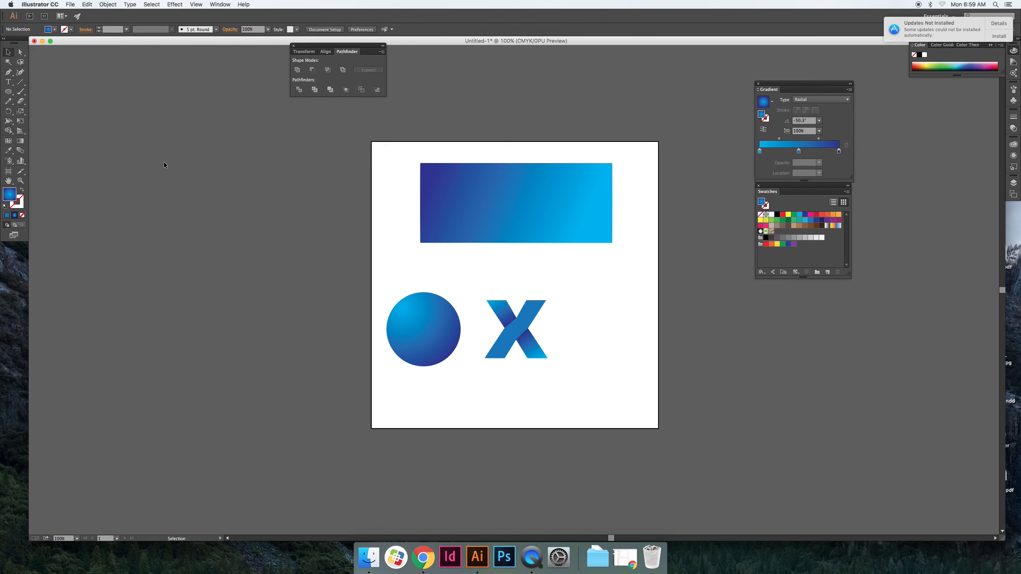